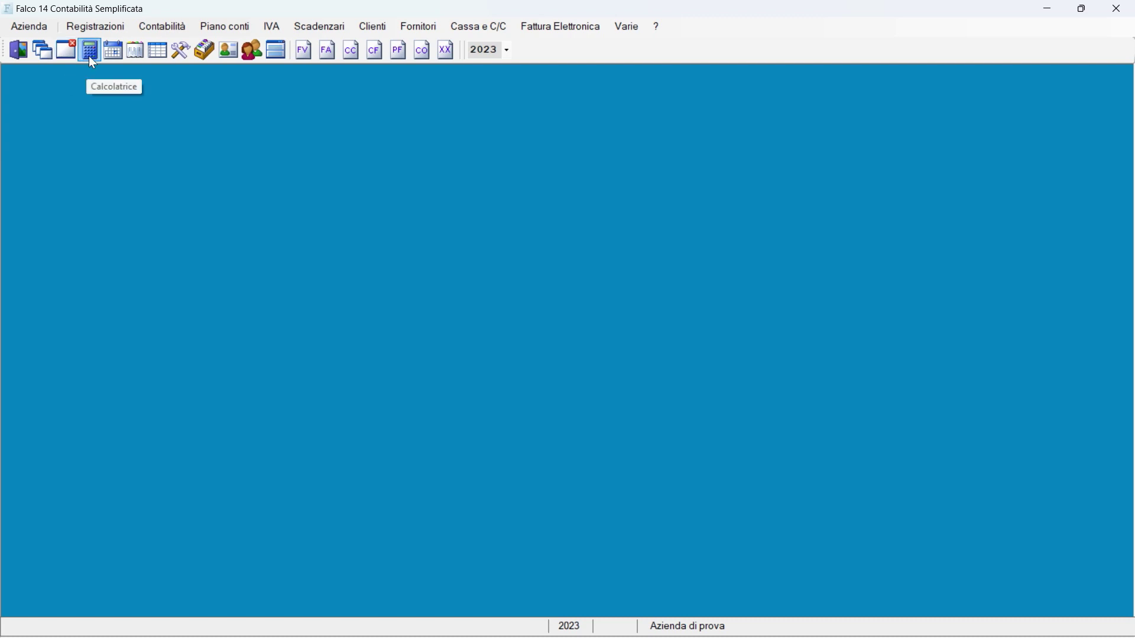
# Close the calculator, and open the Agenda calendar to view it before closing it
pyautogui.click(254, 35)
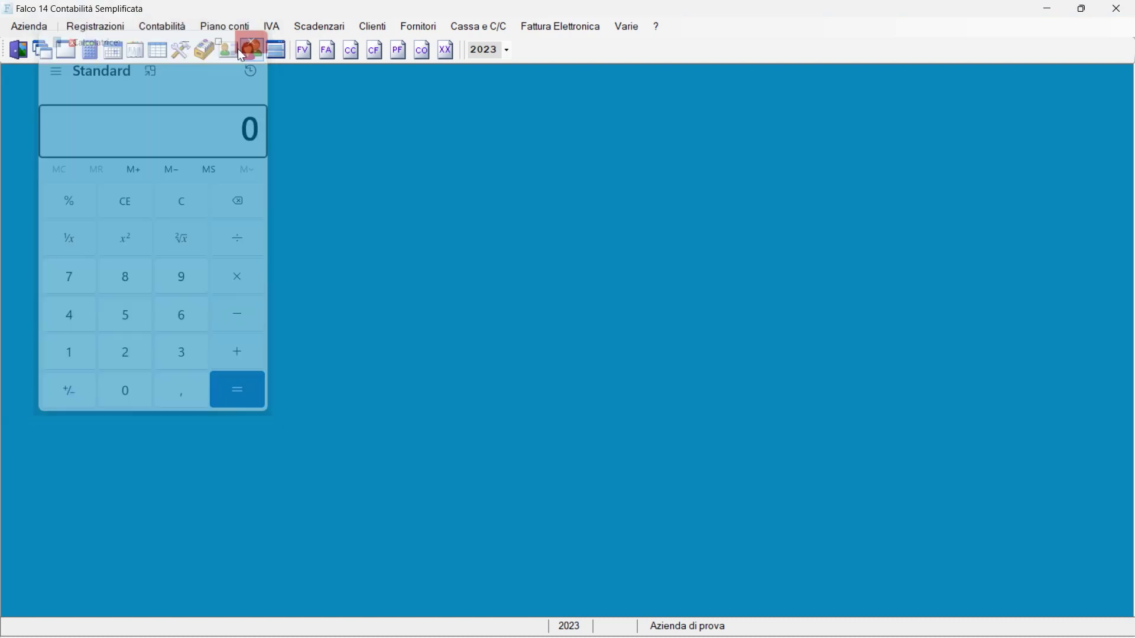
pyautogui.click(120, 53)
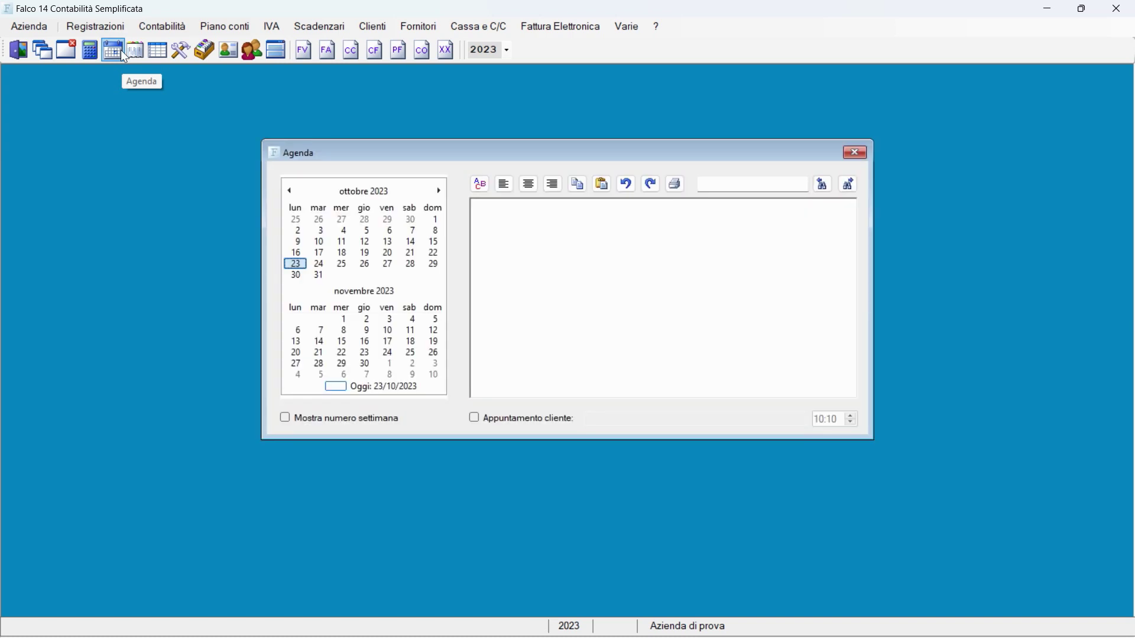
pyautogui.press('Escape')
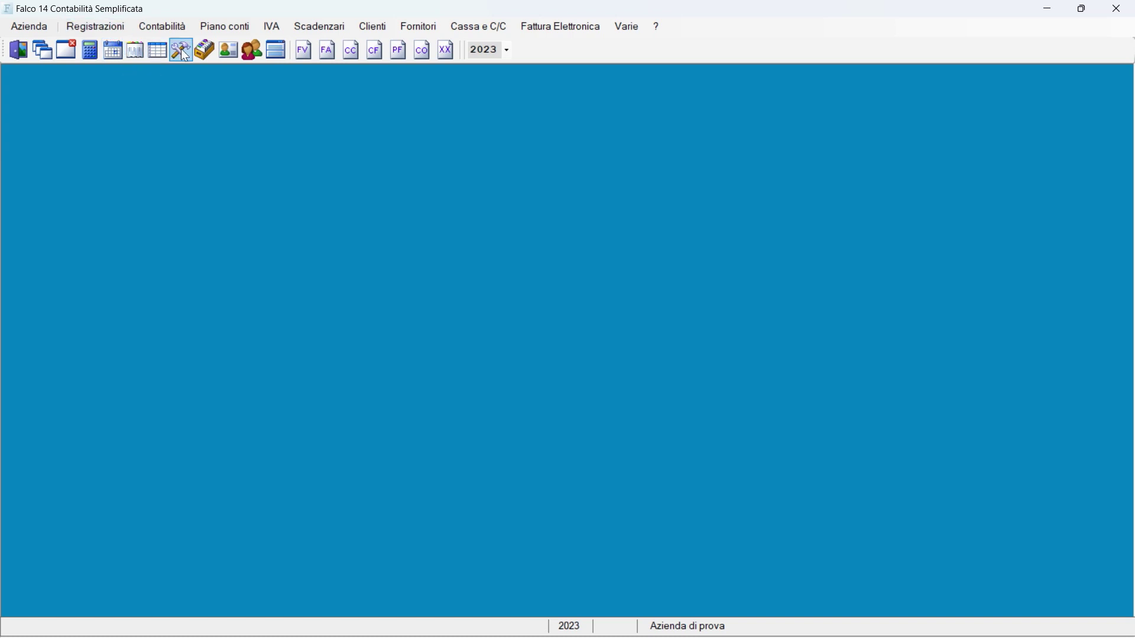
# View the Notes cards and the internal spreadsheet (Foglio elettronico), closing each one without entering anything
pyautogui.click(137, 52)
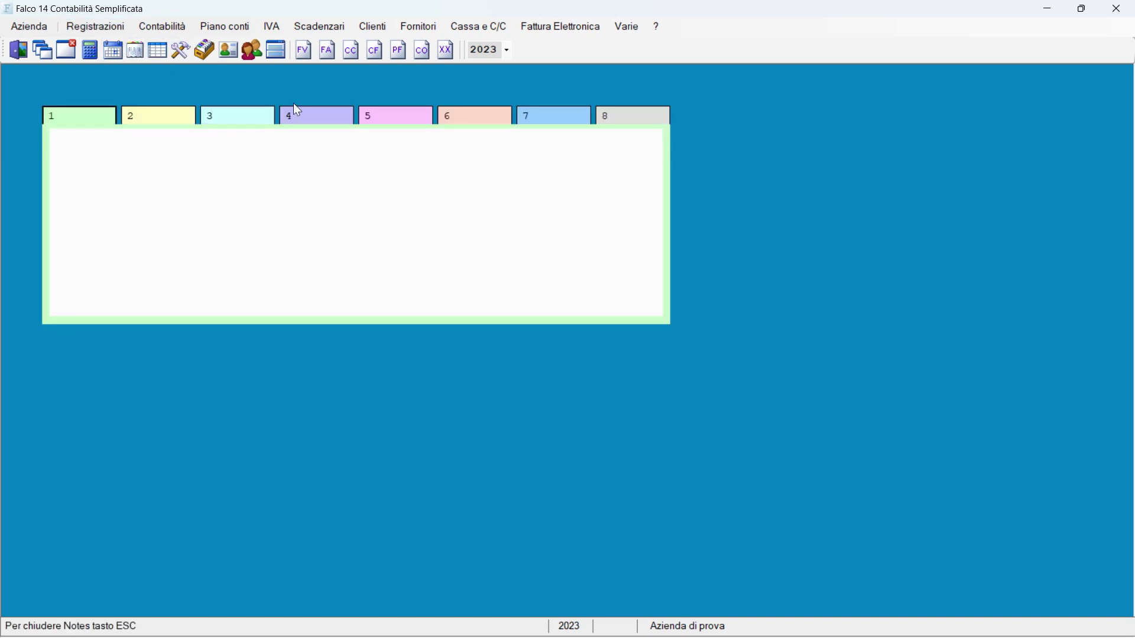
pyautogui.press('Escape')
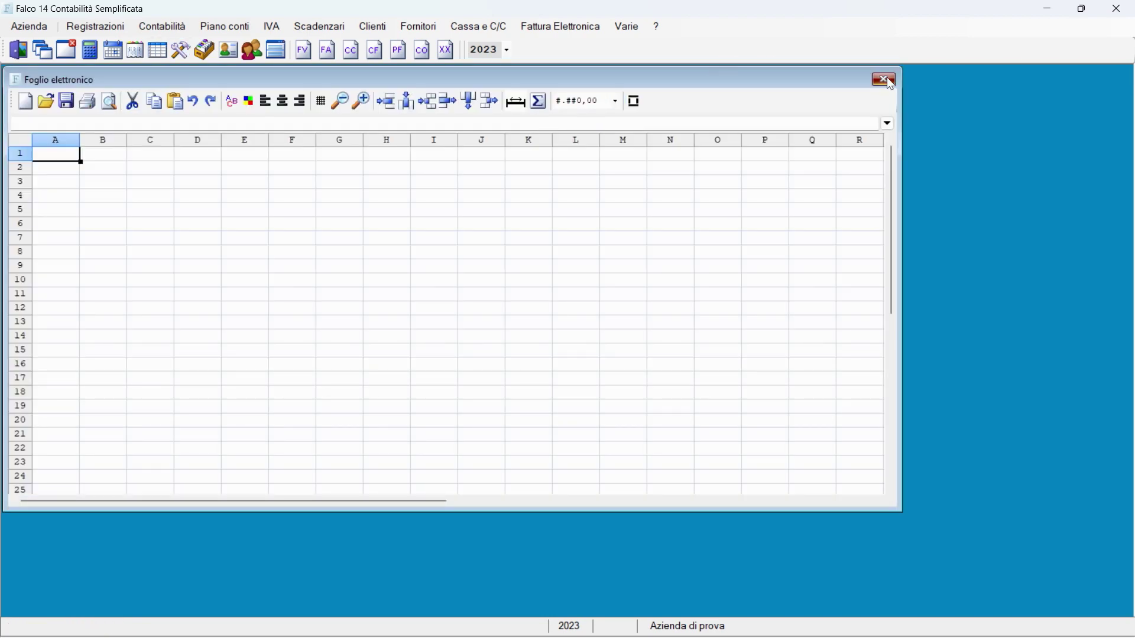
pyautogui.click(885, 79)
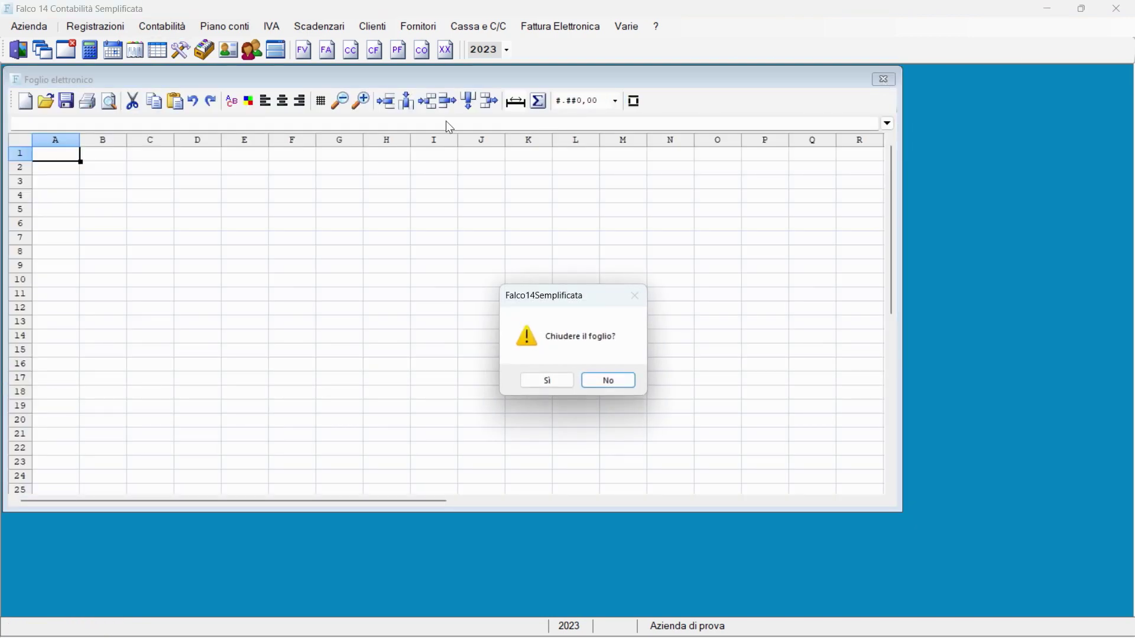
pyautogui.click(553, 385)
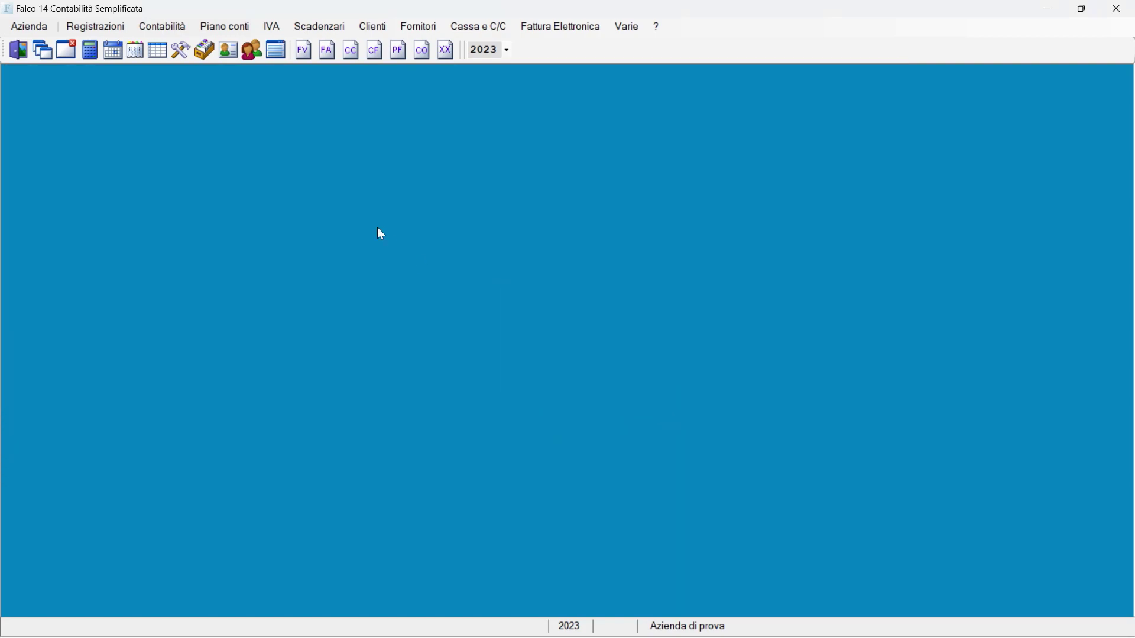
# Review the management parameters (Parametri di gestione) for environment, printer, accounting, Excel/PDF, e-mail and operators, and close them unchanged
pyautogui.click(184, 50)
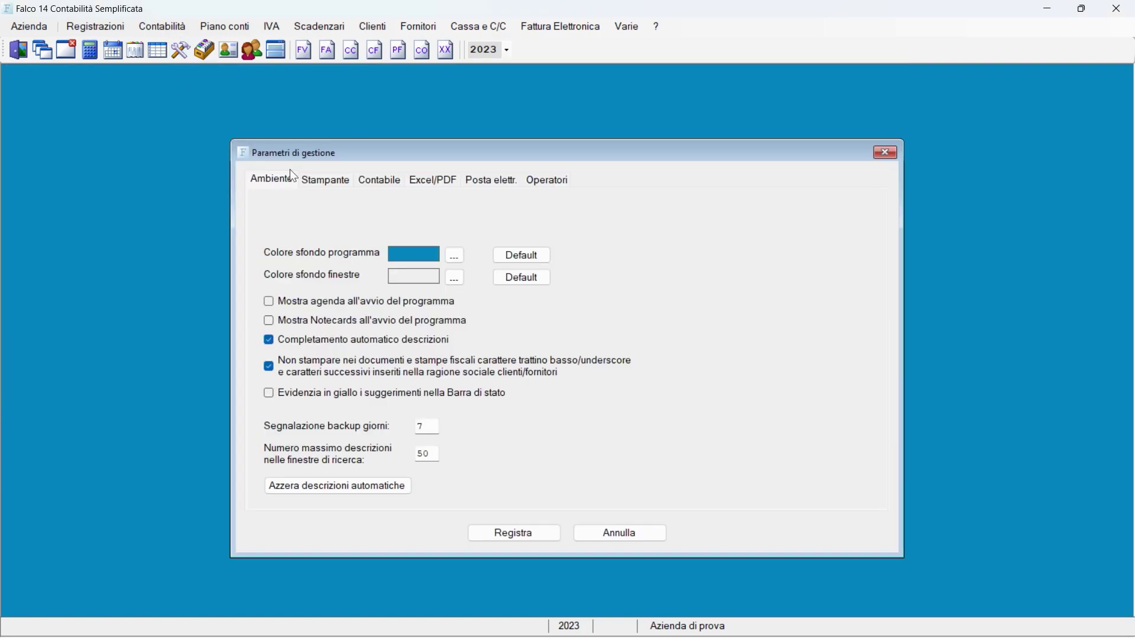
pyautogui.click(322, 180)
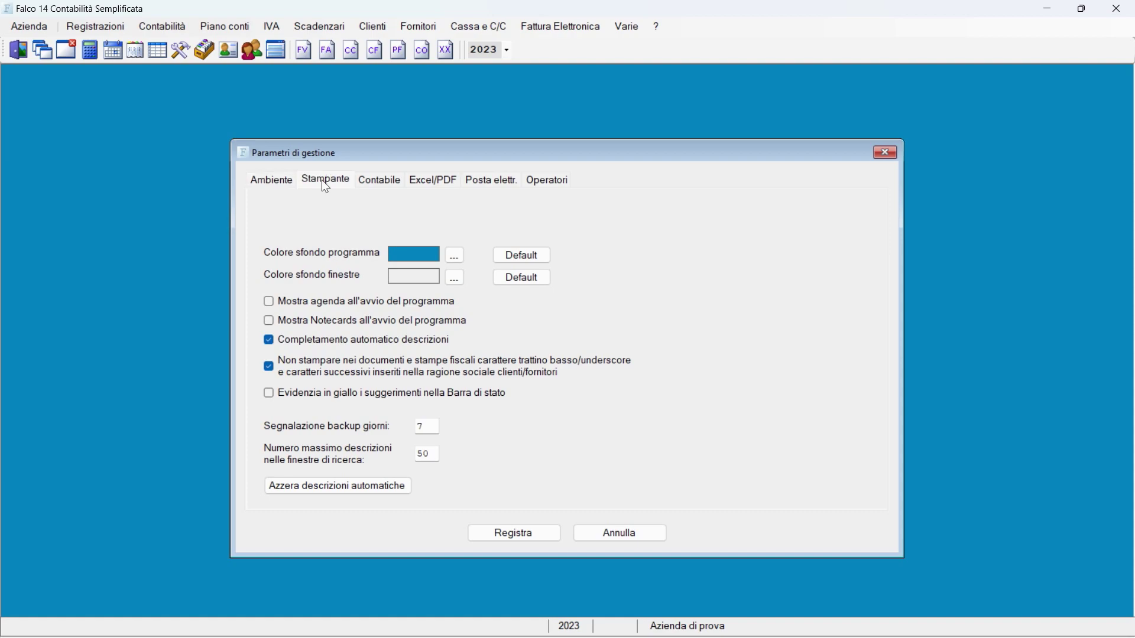
pyautogui.click(392, 188)
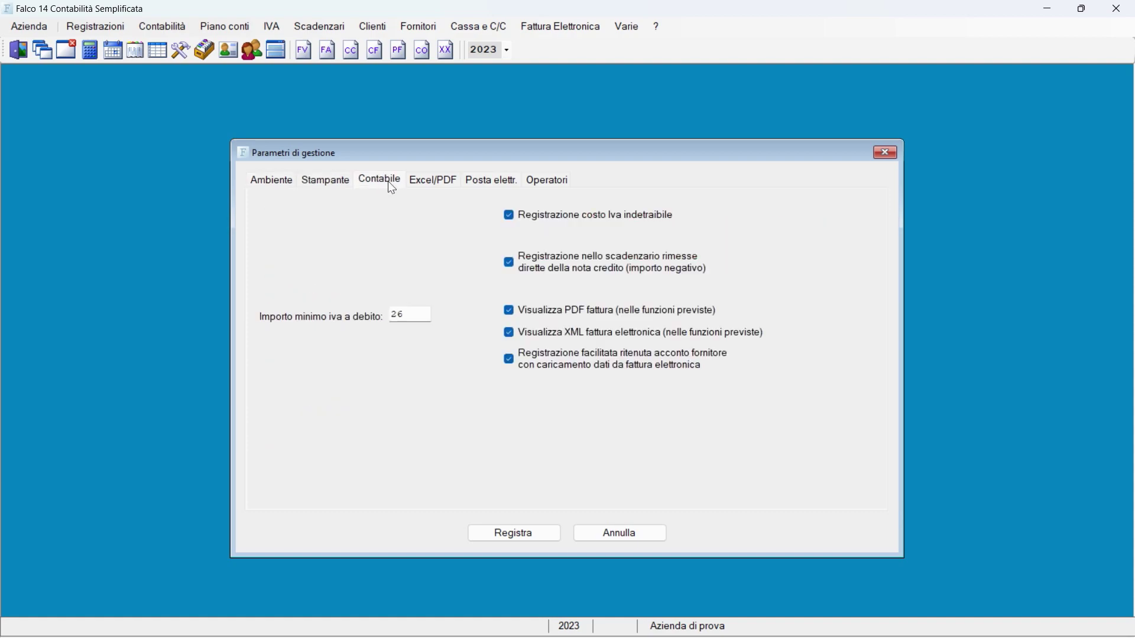
pyautogui.click(431, 181)
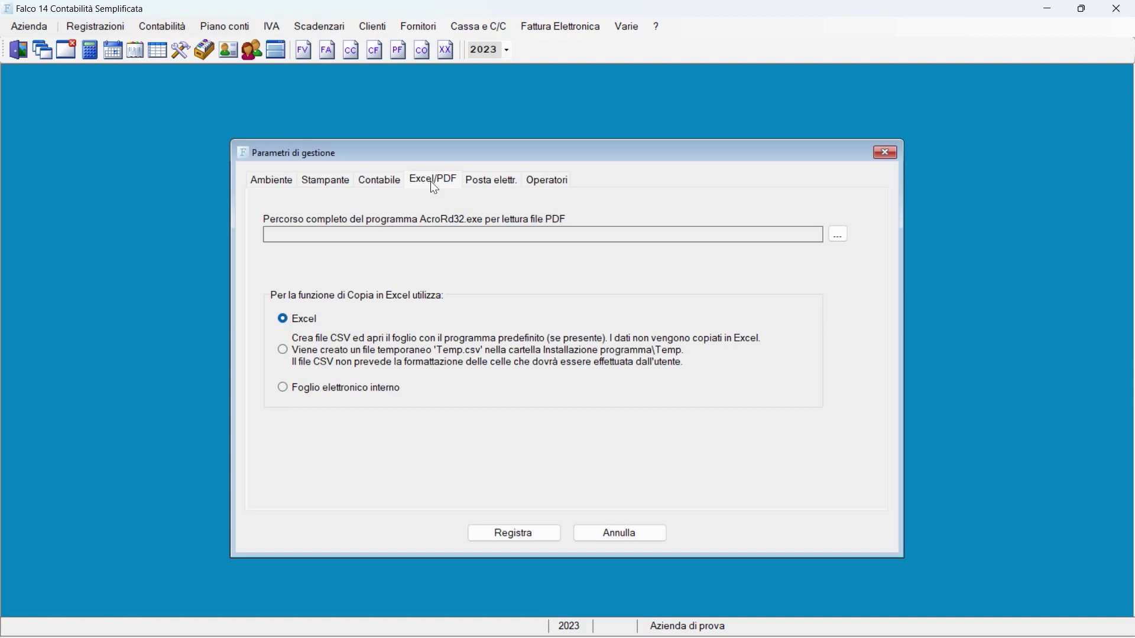
pyautogui.click(485, 181)
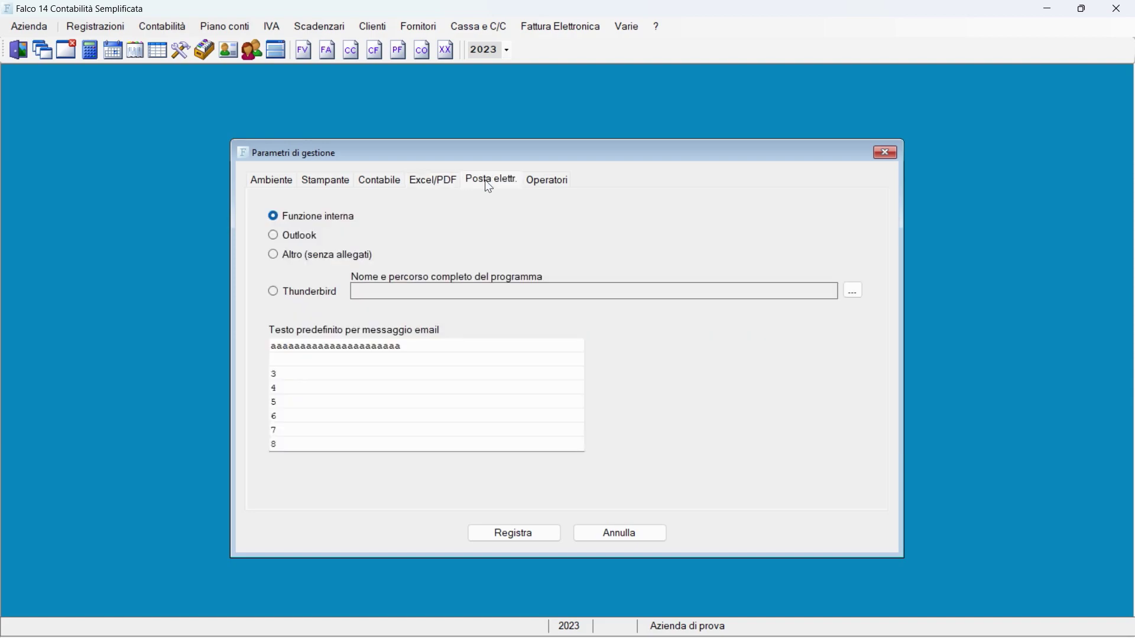
pyautogui.click(548, 185)
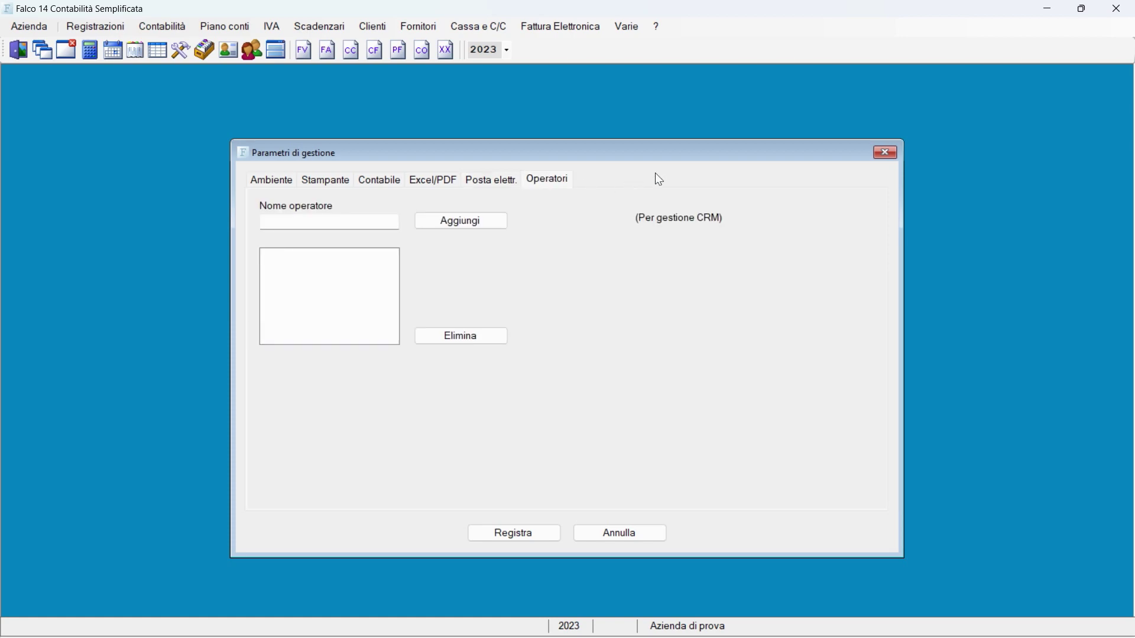
pyautogui.click(890, 153)
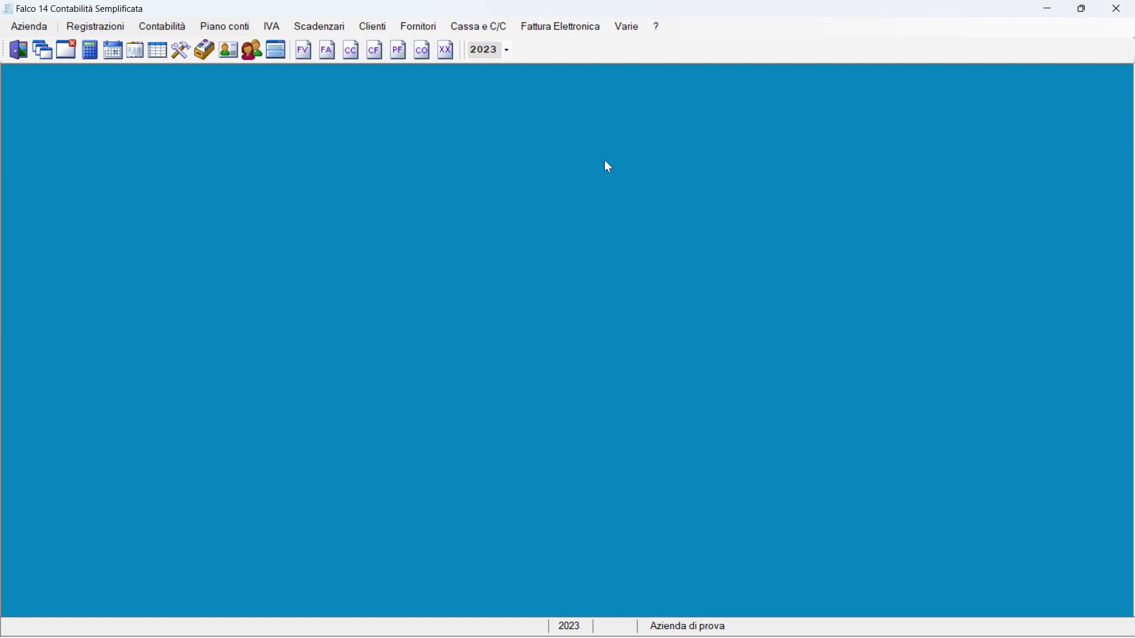
# View the accounting ledger (Scheda contabile) of VAT entries for the account Abbuoni passivi, and close it
pyautogui.click(203, 52)
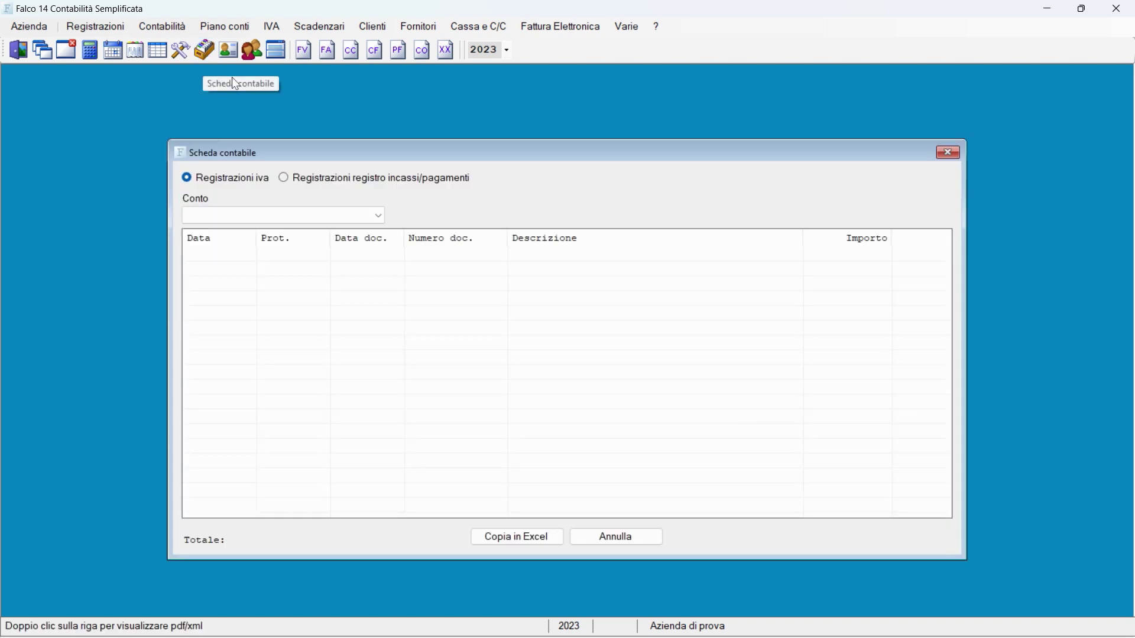
pyautogui.click(377, 213)
pyautogui.scroll(1, 344, 250)
pyautogui.click(344, 247)
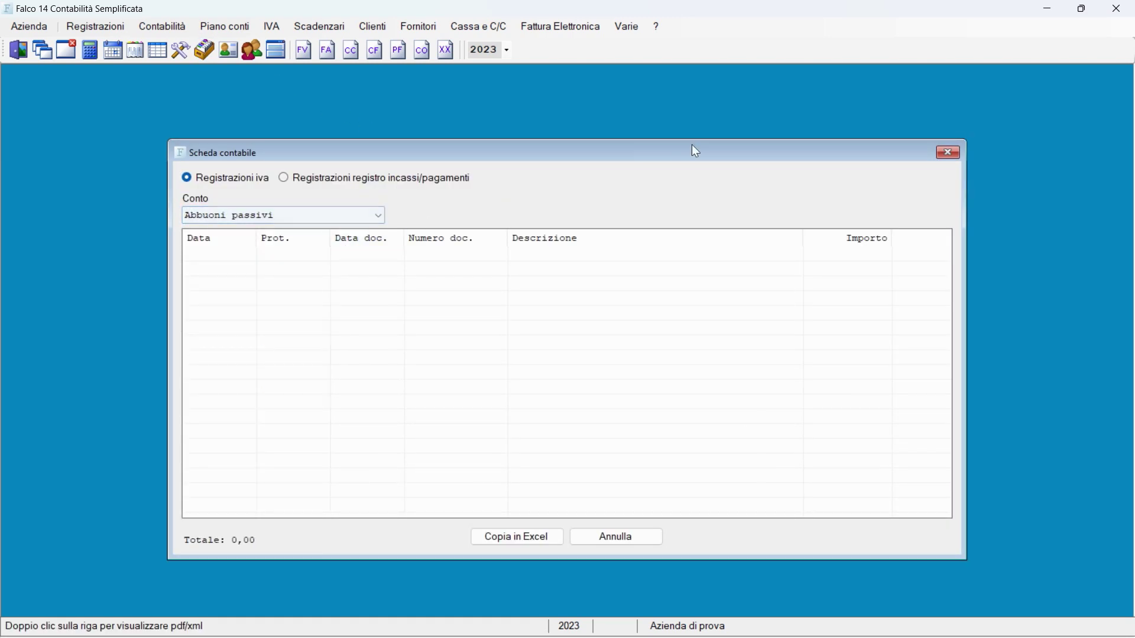
pyautogui.click(949, 153)
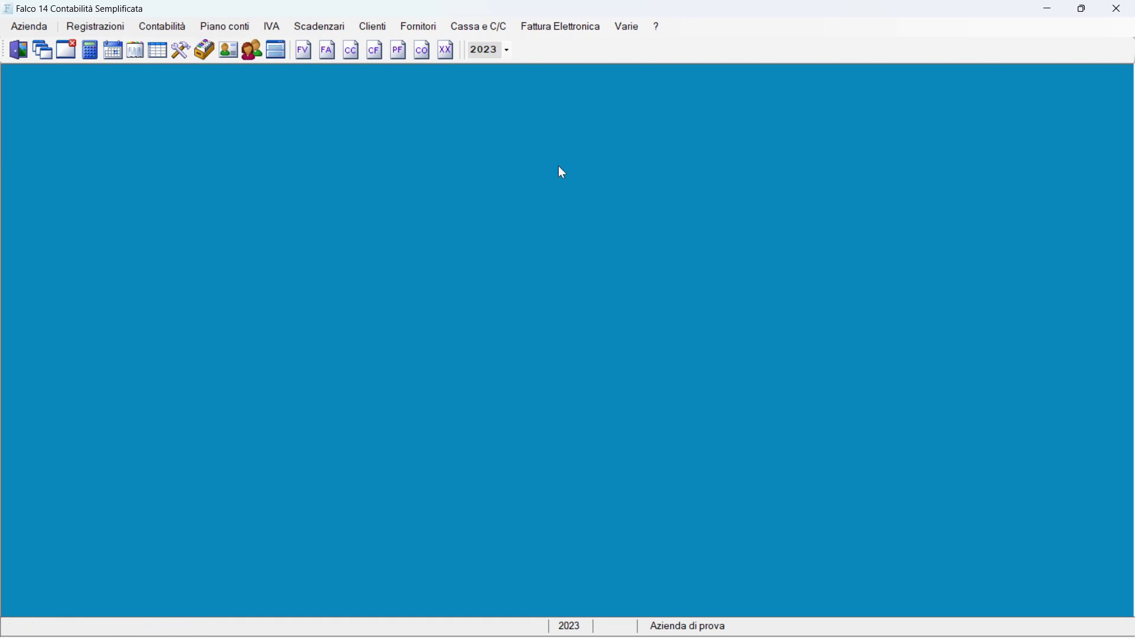
# Look up the customer Cliente di prova in the customer record (Scheda cliente), view its master data and close it
pyautogui.click(236, 54)
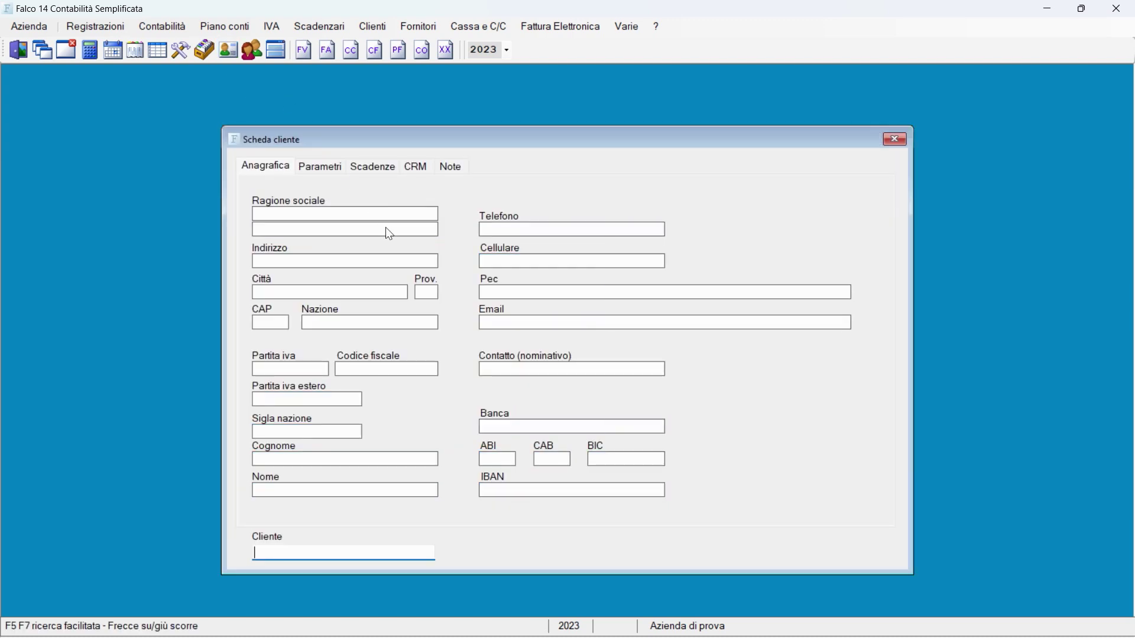
pyautogui.press('F5')
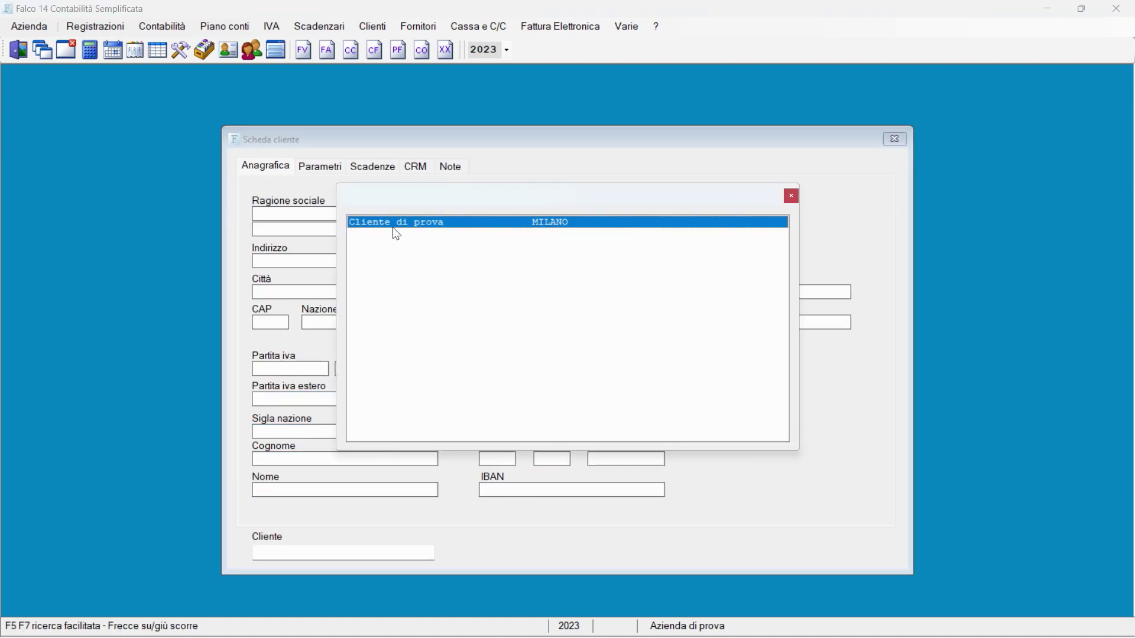
pyautogui.doubleClick(394, 226)
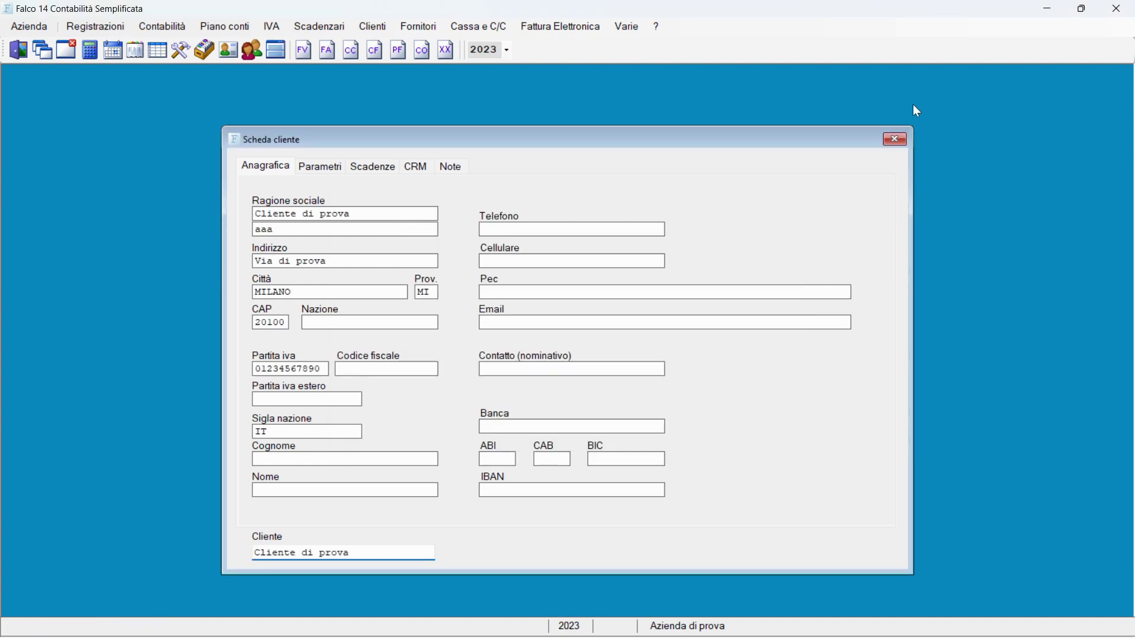
pyautogui.click(895, 140)
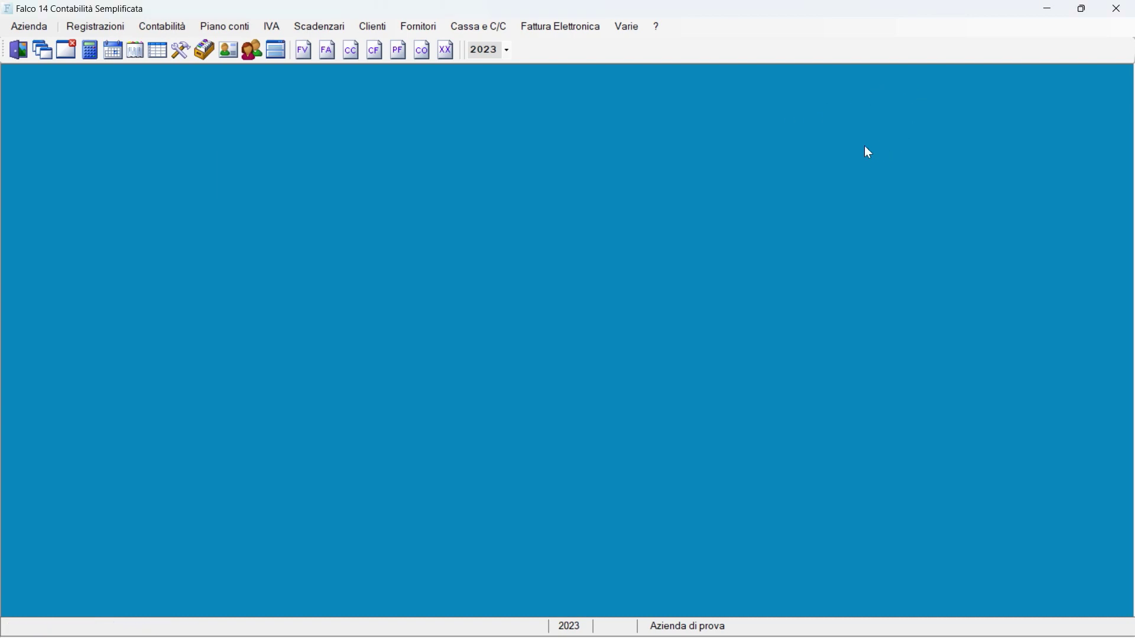
# Look over the CRM window, and the VAT entries viewer (Visualizzazione registrazioni) with its available register numbers, closing both
pyautogui.click(259, 50)
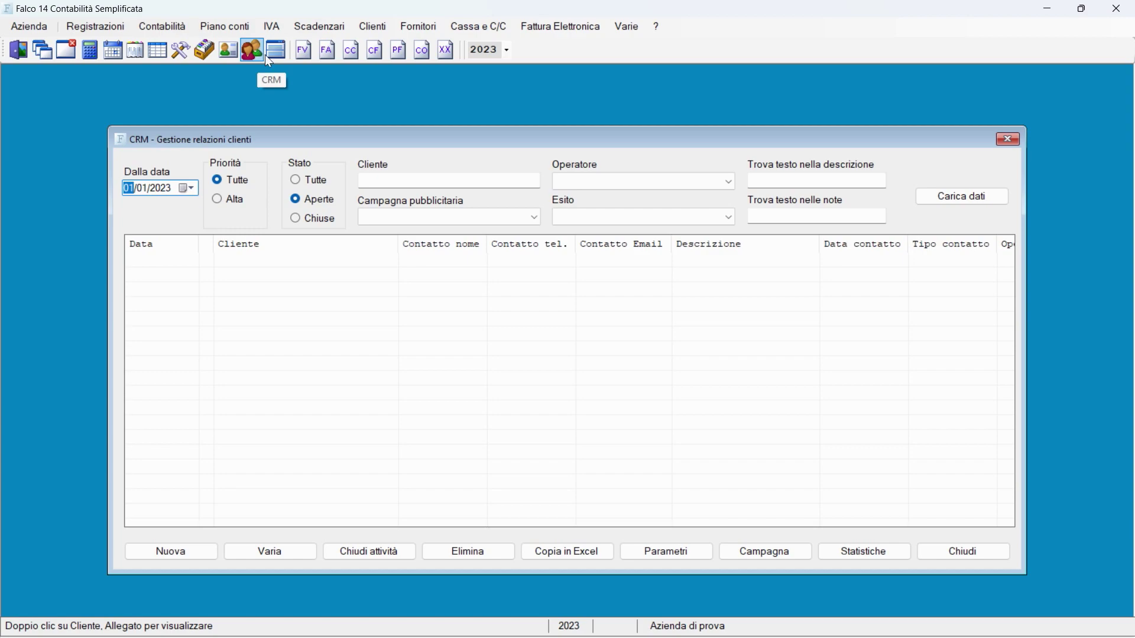
pyautogui.click(1008, 139)
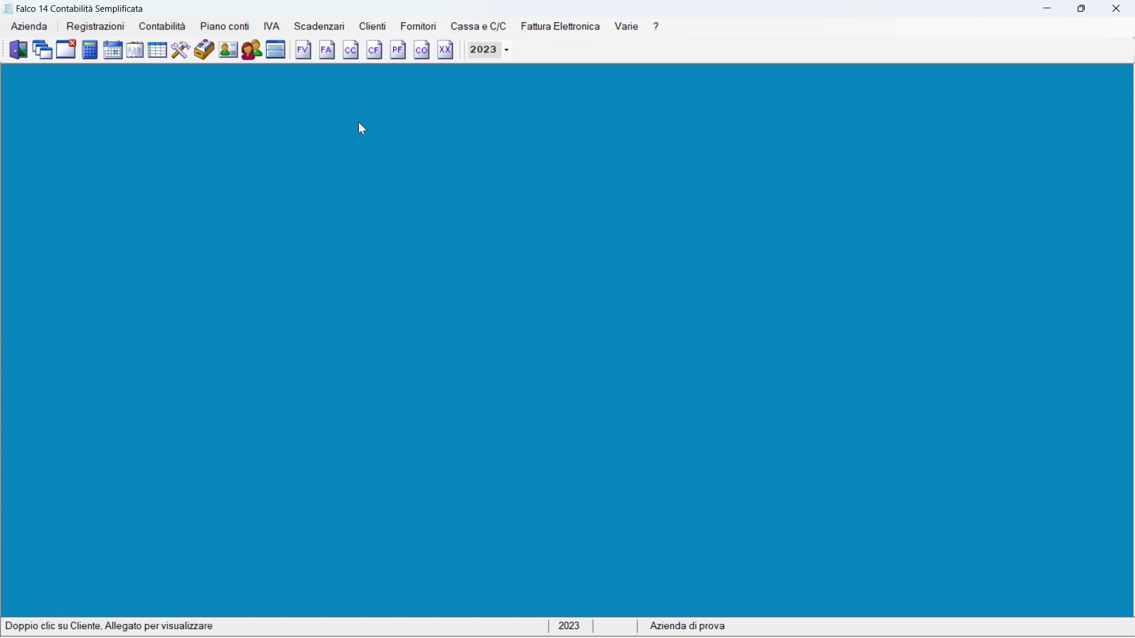
pyautogui.click(273, 56)
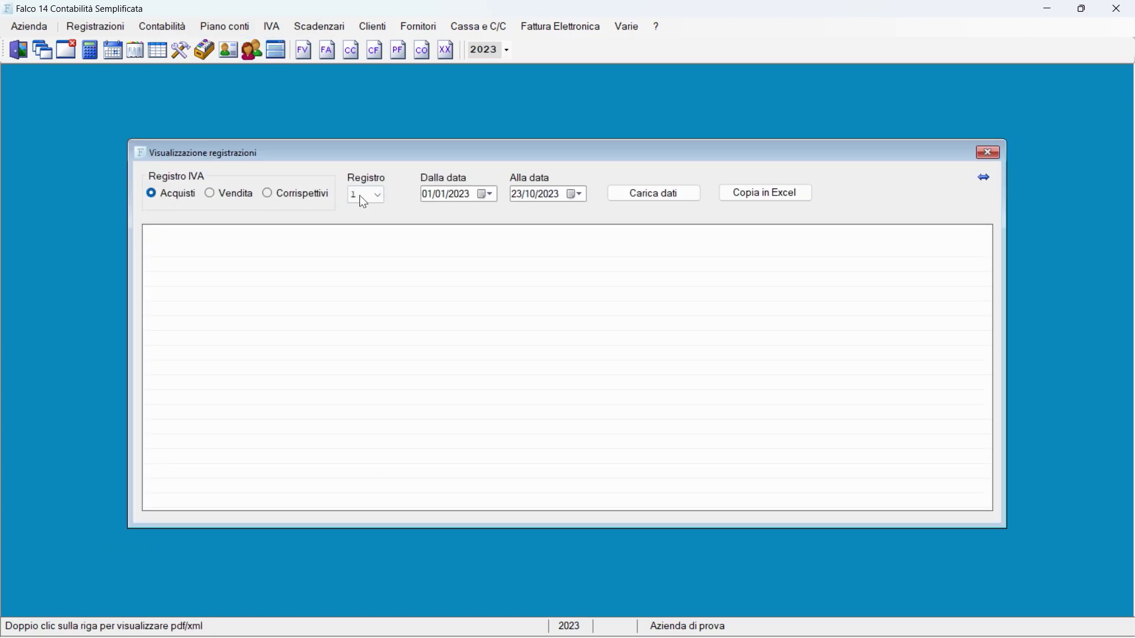
pyautogui.click(378, 196)
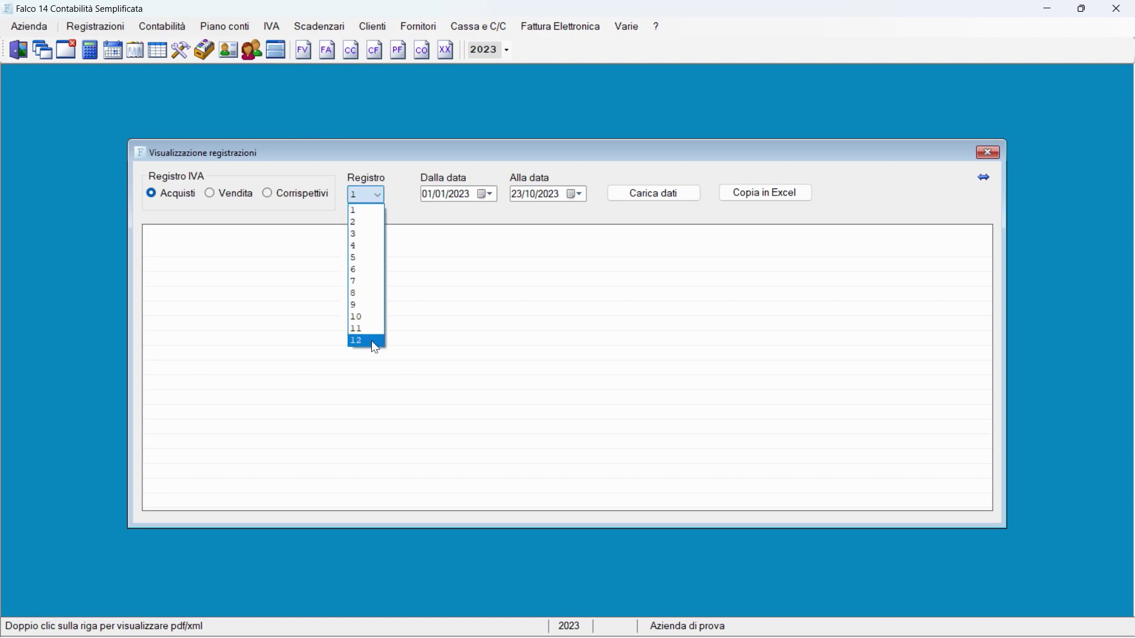
pyautogui.click(988, 166)
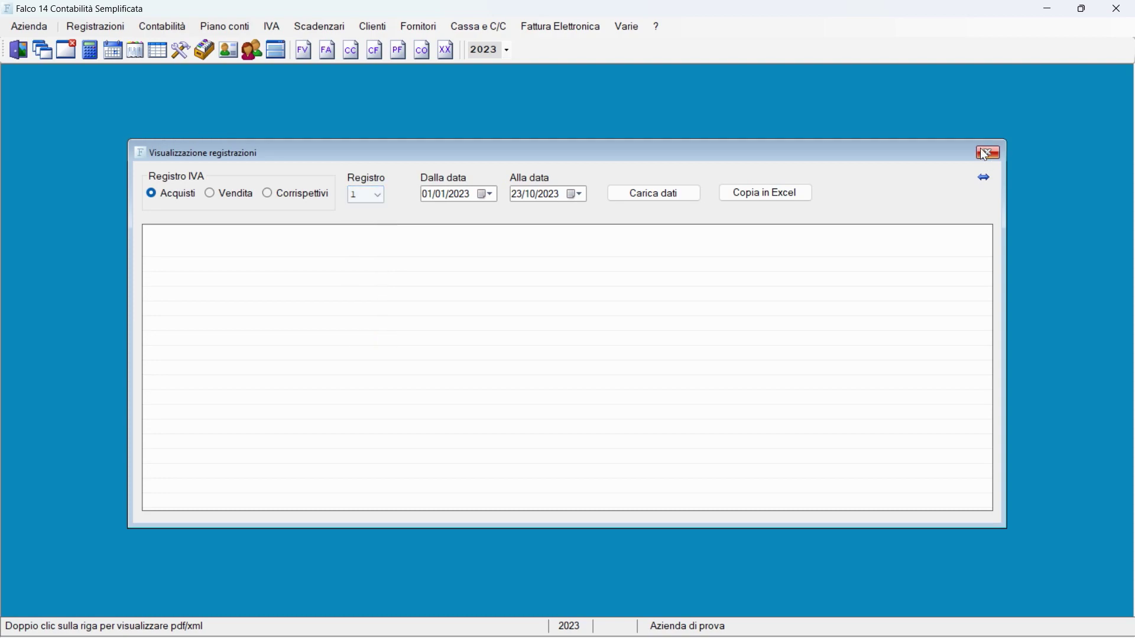
pyautogui.click(986, 155)
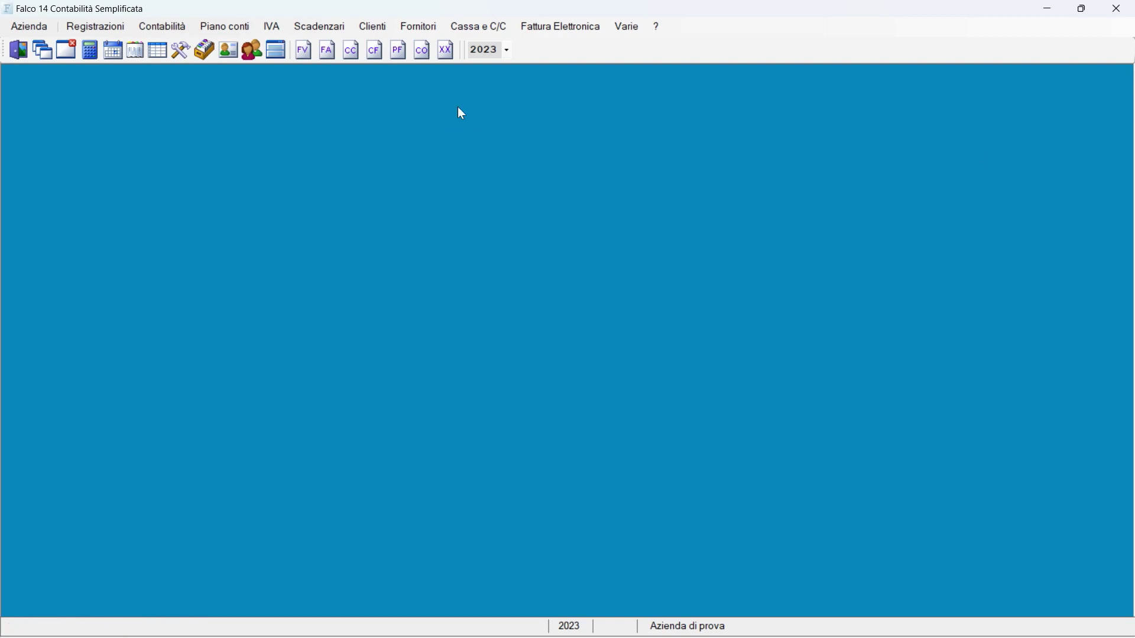
# View the sales invoice and purchase invoice registration forms, closing each without registering anything
pyautogui.click(306, 54)
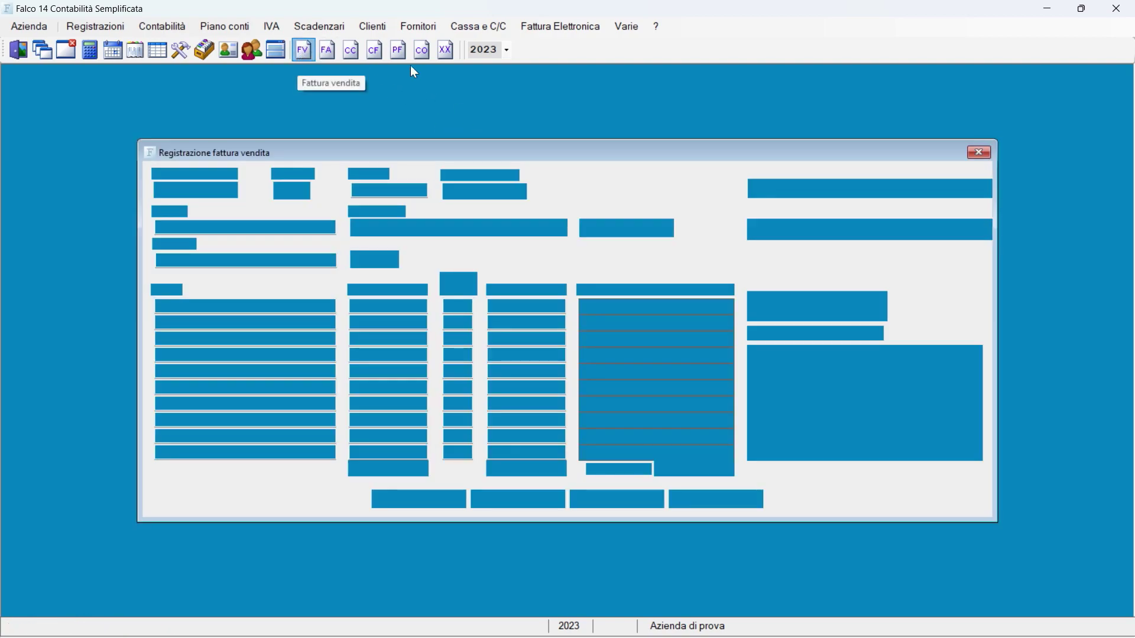
pyautogui.click(981, 154)
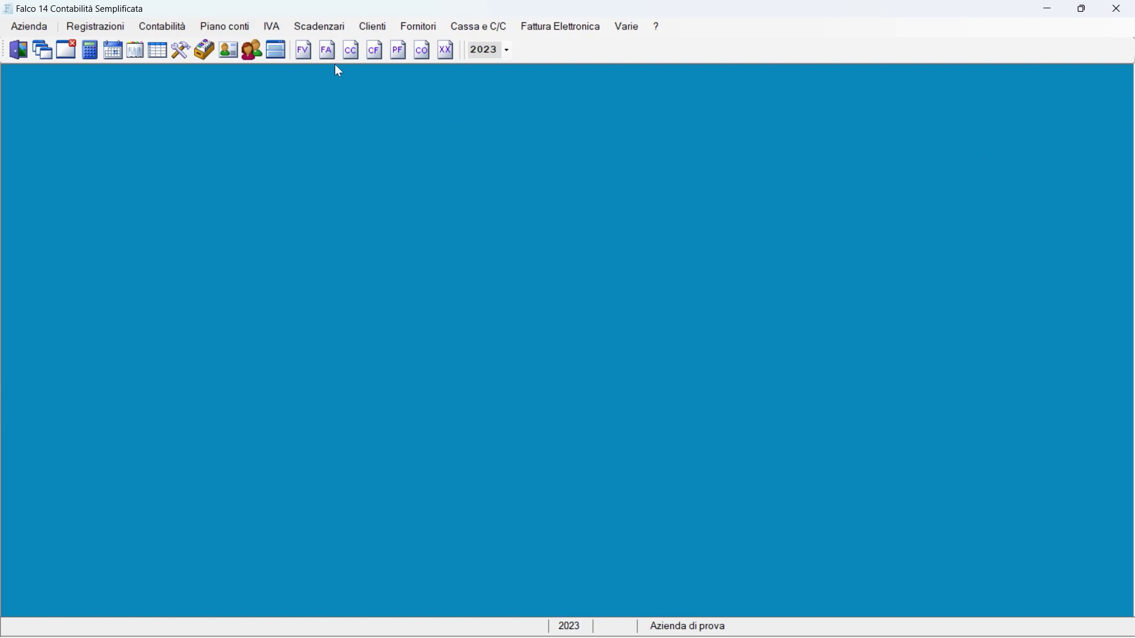
pyautogui.click(327, 50)
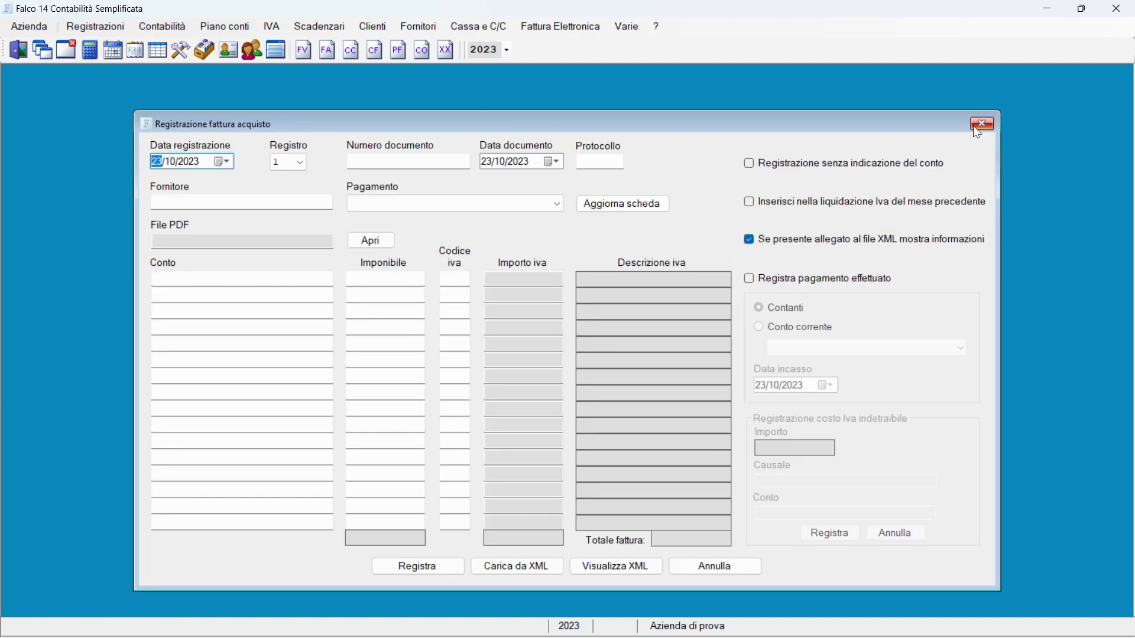
pyautogui.click(980, 121)
# View the customer credit note and supplier credit note registration forms, closing each without registering anything
pyautogui.click(351, 51)
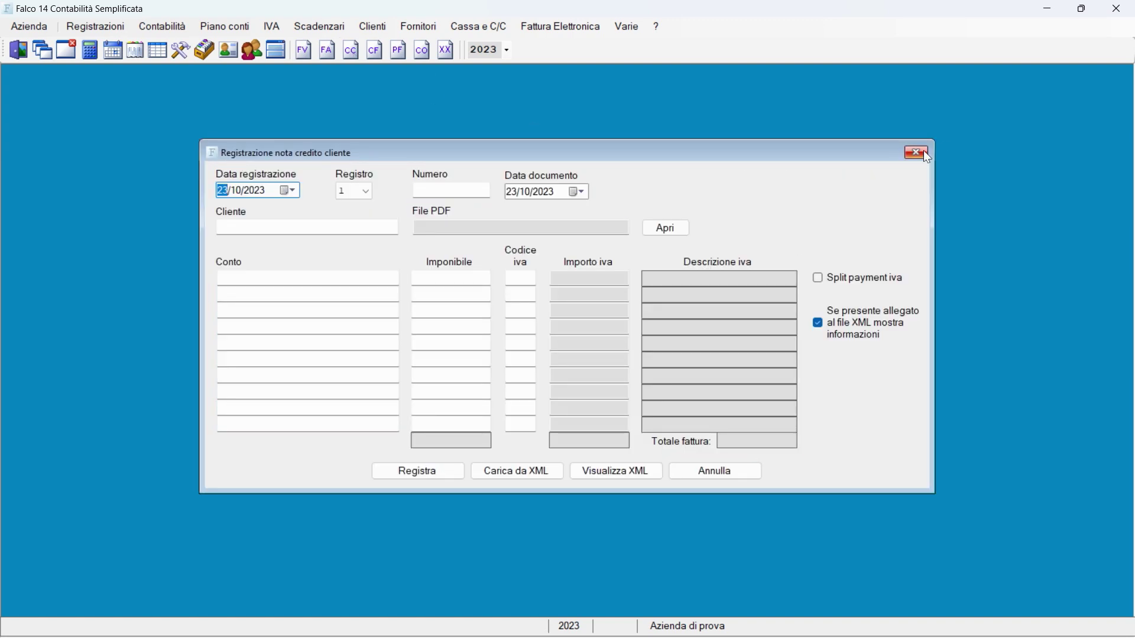
pyautogui.click(919, 152)
pyautogui.click(376, 50)
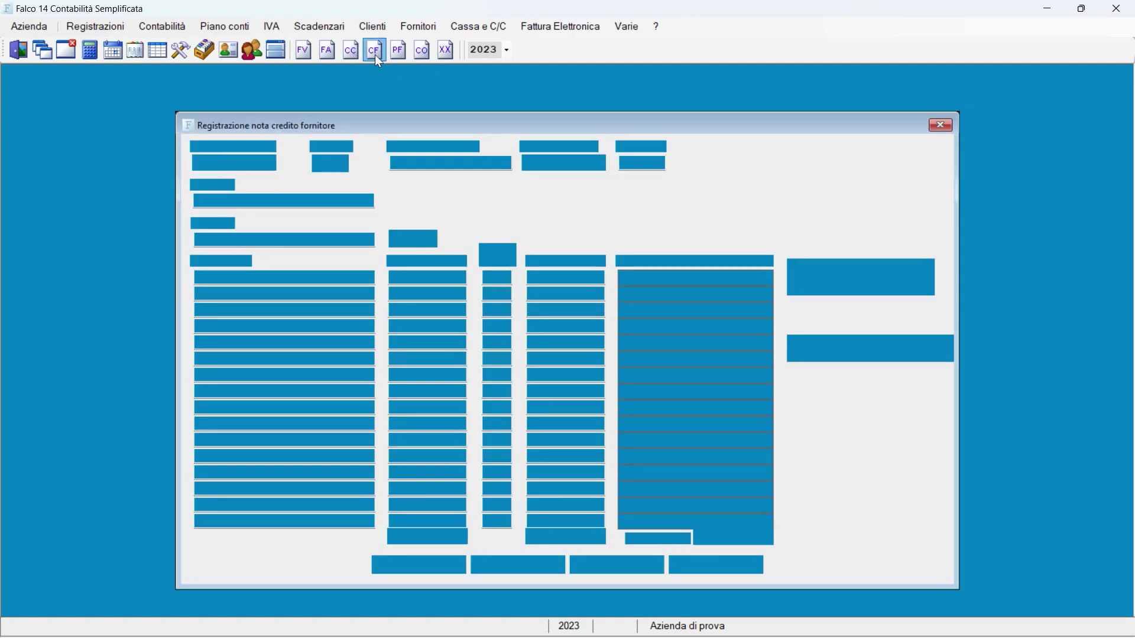
pyautogui.click(942, 126)
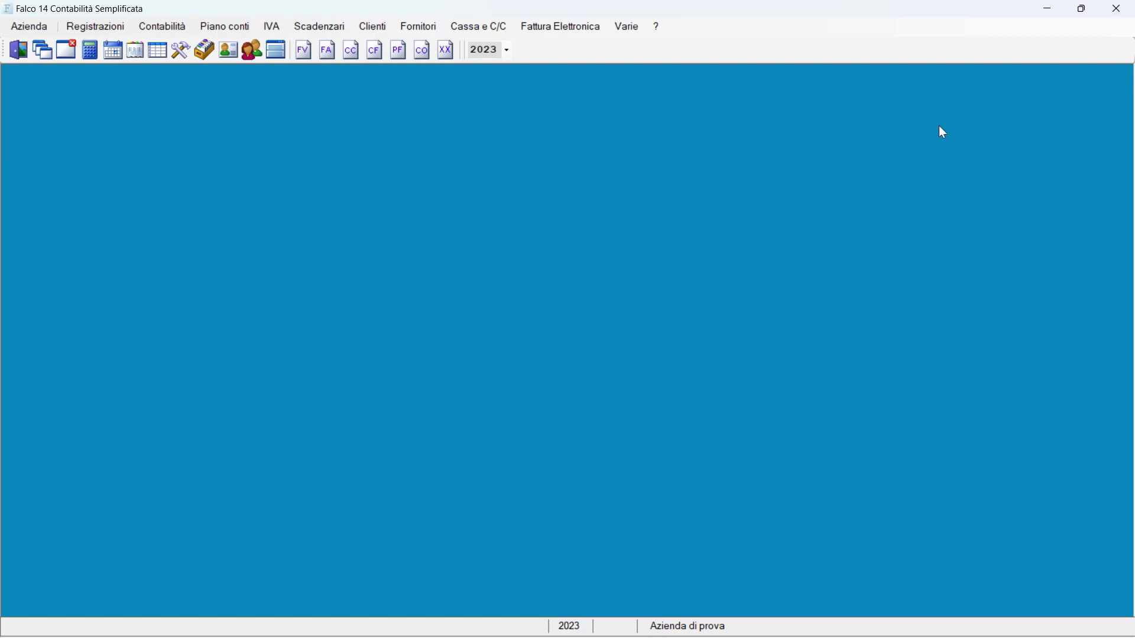
# View the invoice receipts and payments registration form (Registrazione Incassi/Pagamenti), and close it without registering anything
pyautogui.click(398, 51)
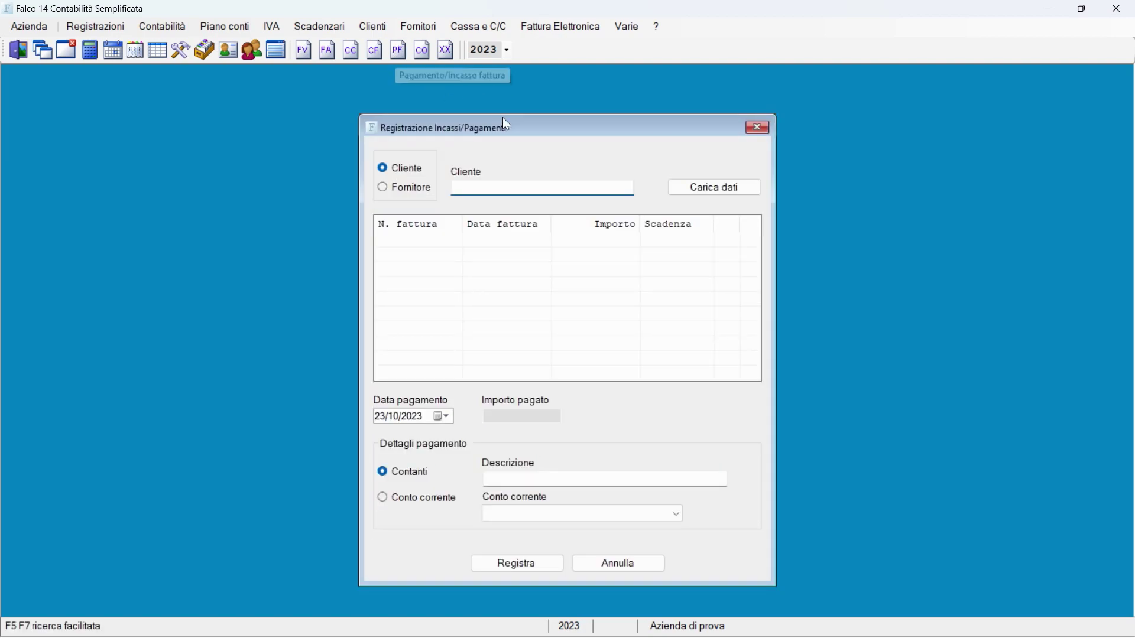
pyautogui.click(759, 128)
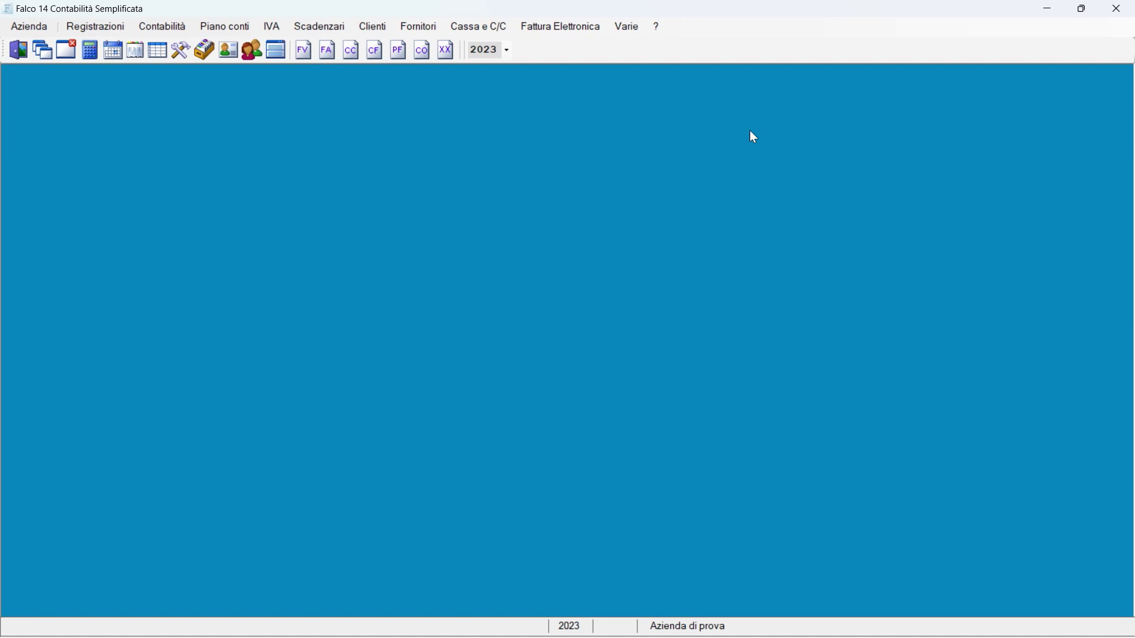
# View the takings registration form (Registrazione corrispettivo) and the form for amounts not subject to VAT registration, closing each without registering anything
pyautogui.click(422, 50)
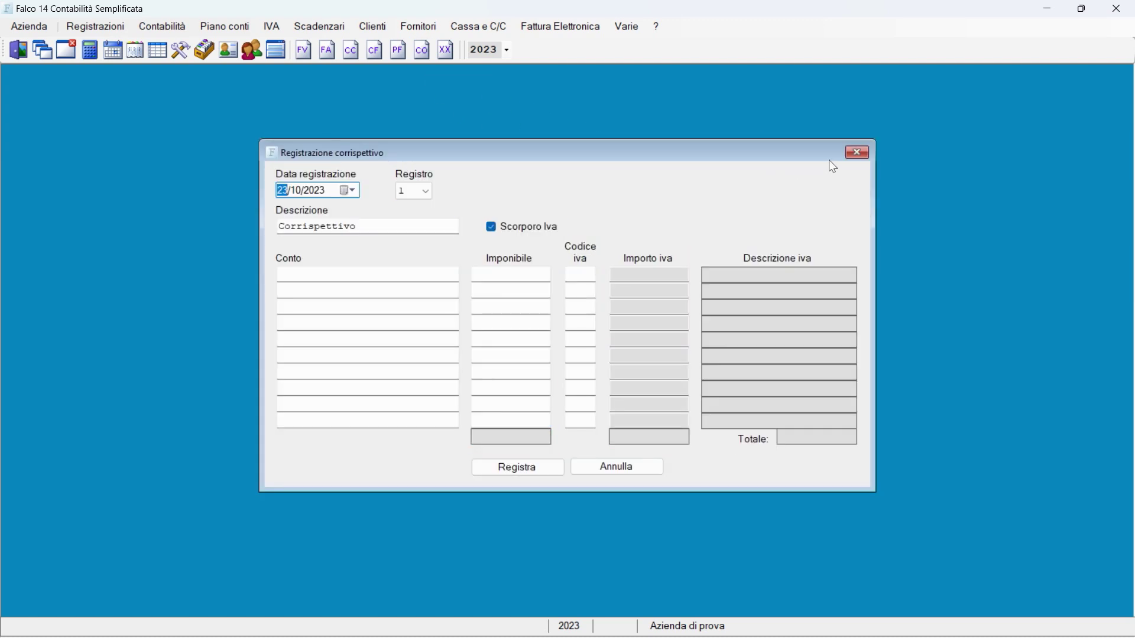
pyautogui.click(858, 153)
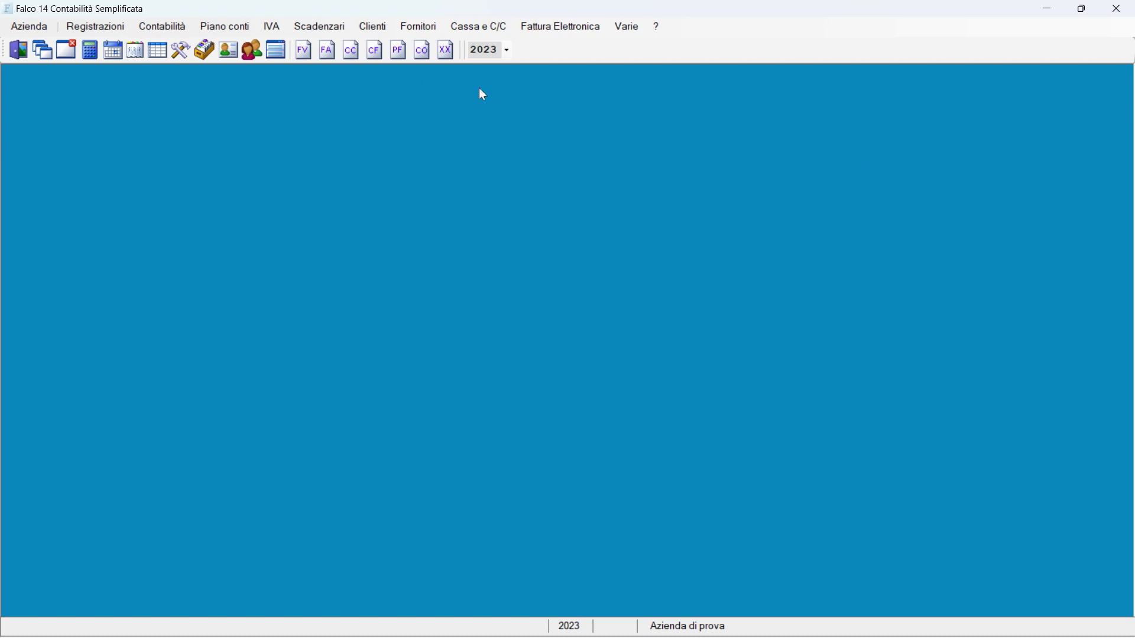
pyautogui.click(445, 51)
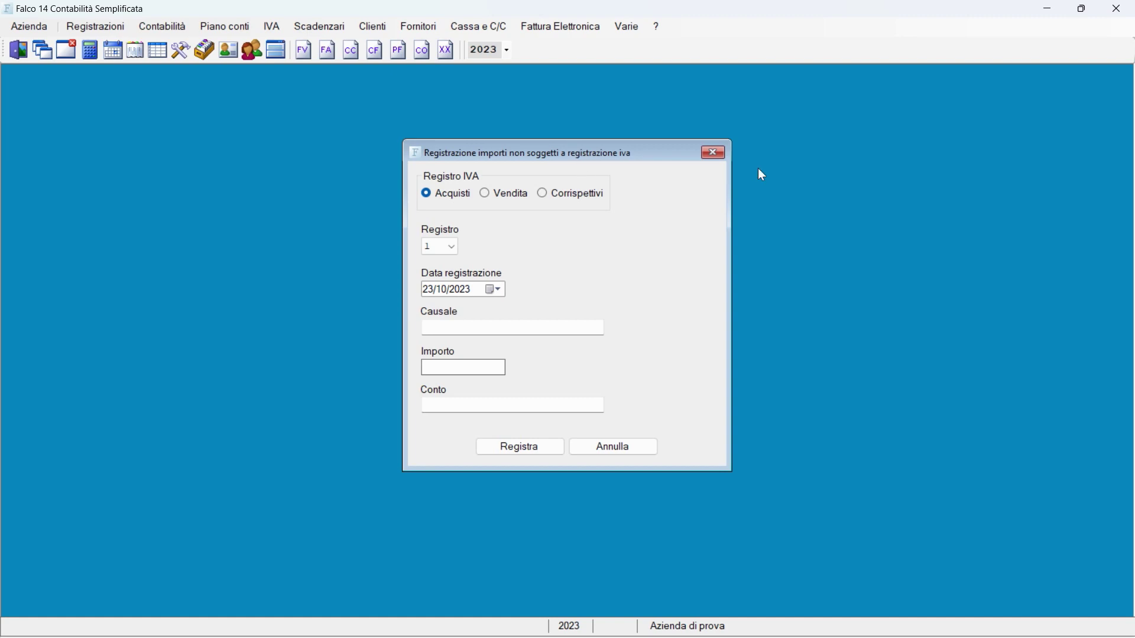
pyautogui.click(714, 154)
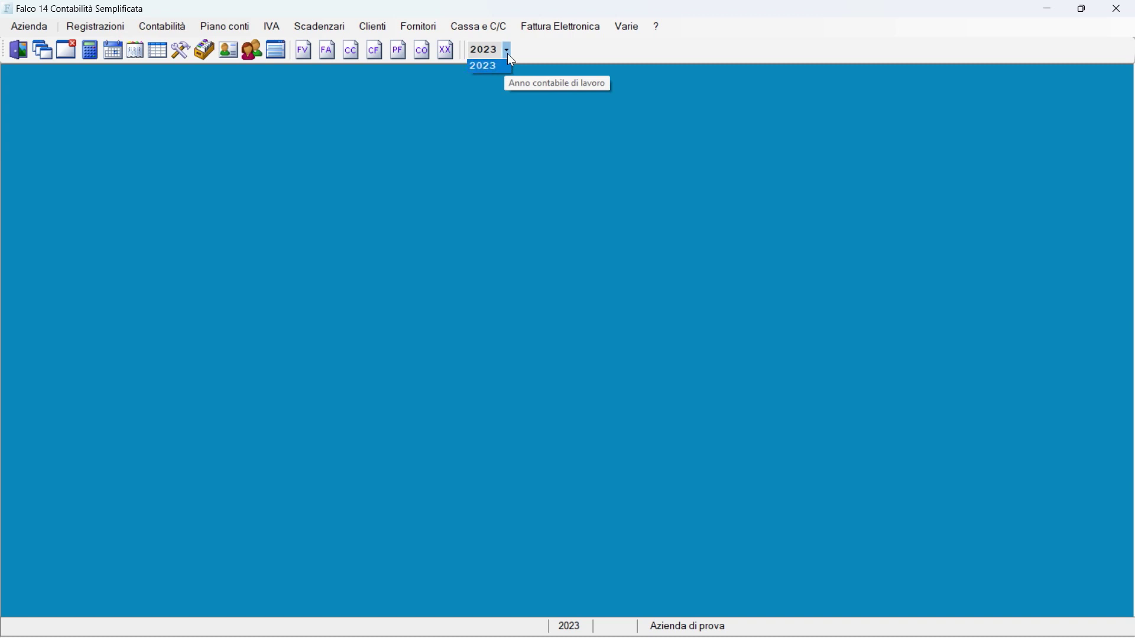
# Check the selectable working accounting years, and look over the company data (Dati aziendali) without changing anything
pyautogui.click(517, 115)
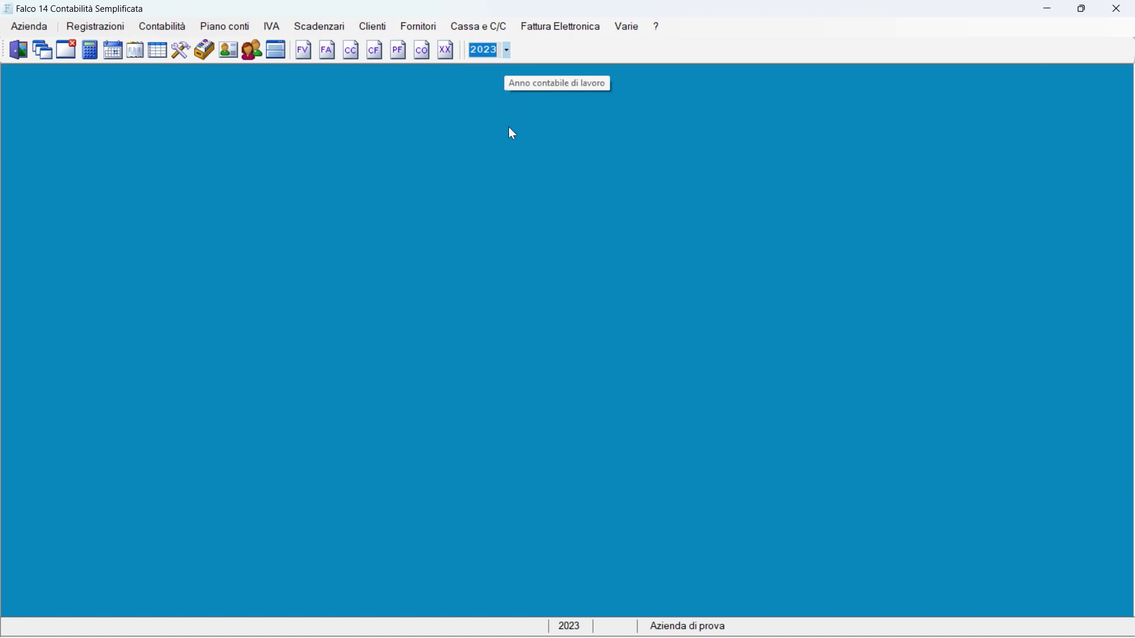
pyautogui.click(38, 34)
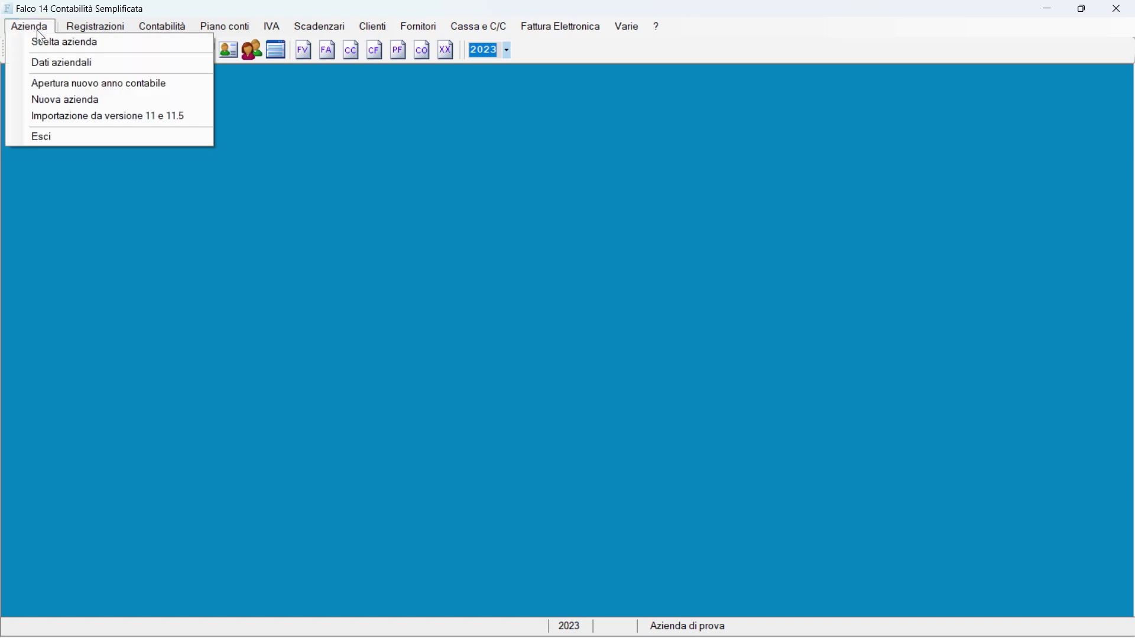
pyautogui.click(51, 62)
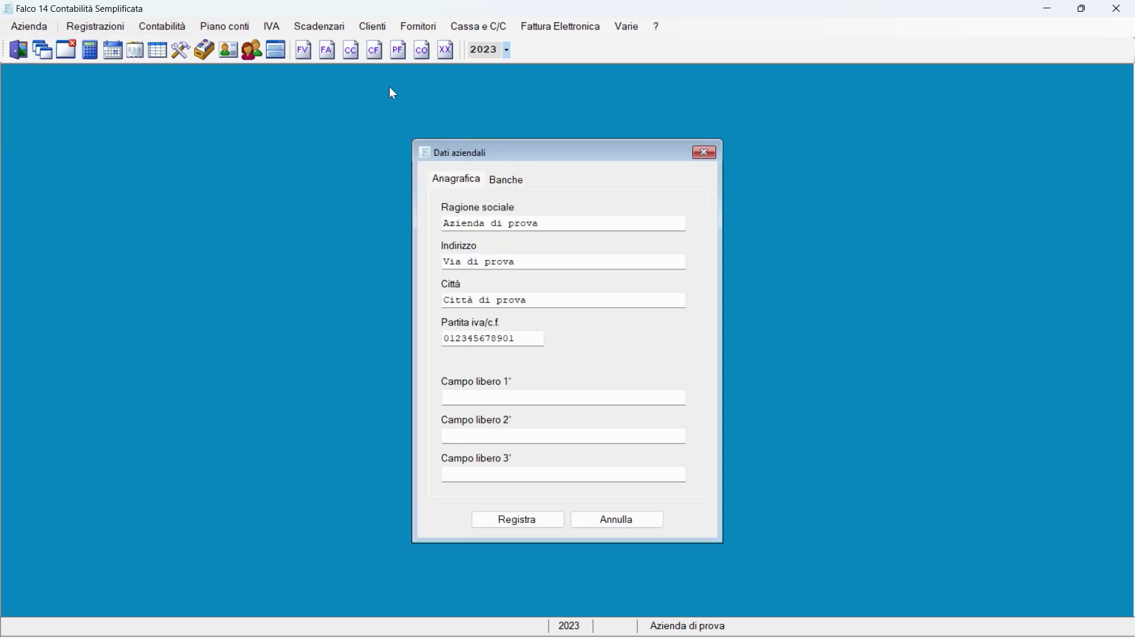
pyautogui.click(710, 156)
# View the dialog for opening a new accounting year (Nuovo anno contabile), and cancel it without creating the year
pyautogui.click(31, 26)
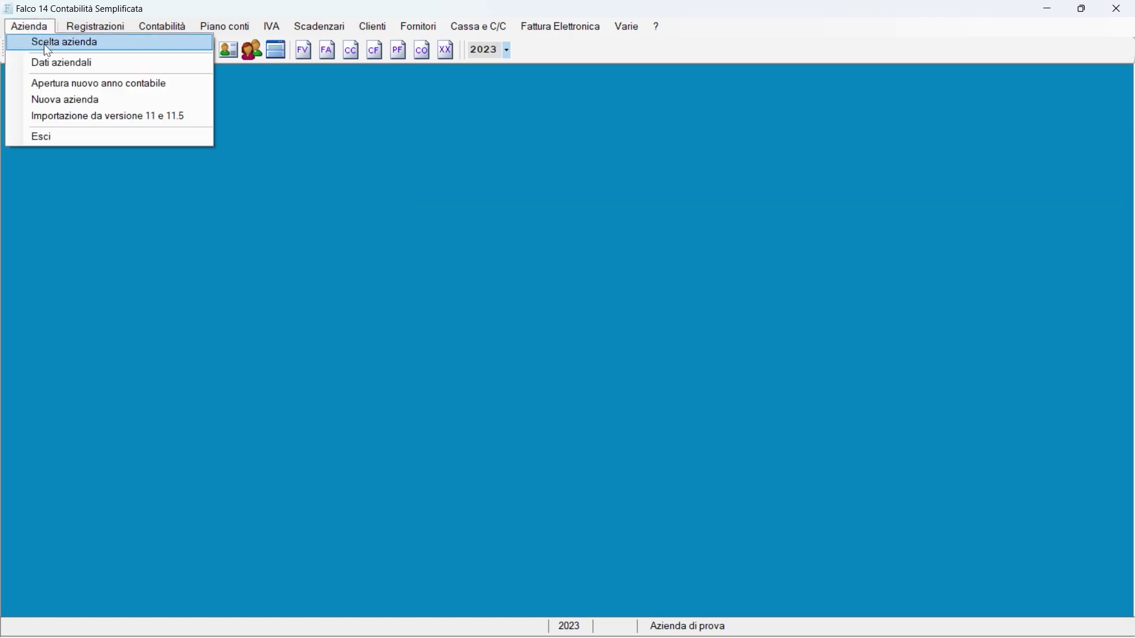
pyautogui.click(80, 89)
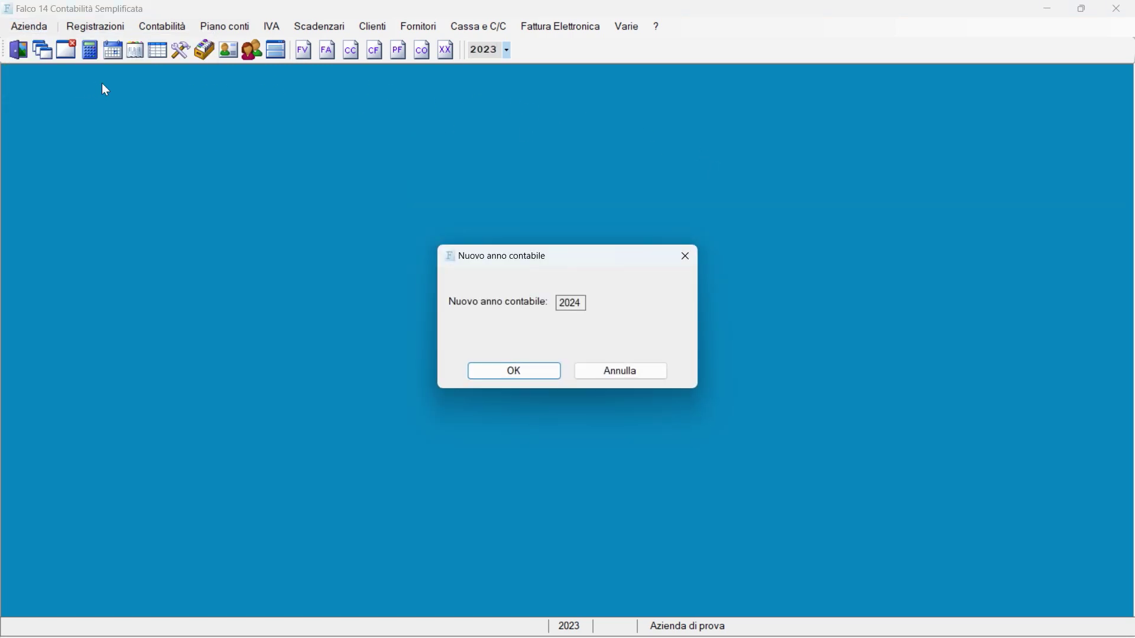
pyautogui.click(623, 375)
pyautogui.click(16, 26)
pyautogui.click(16, 26)
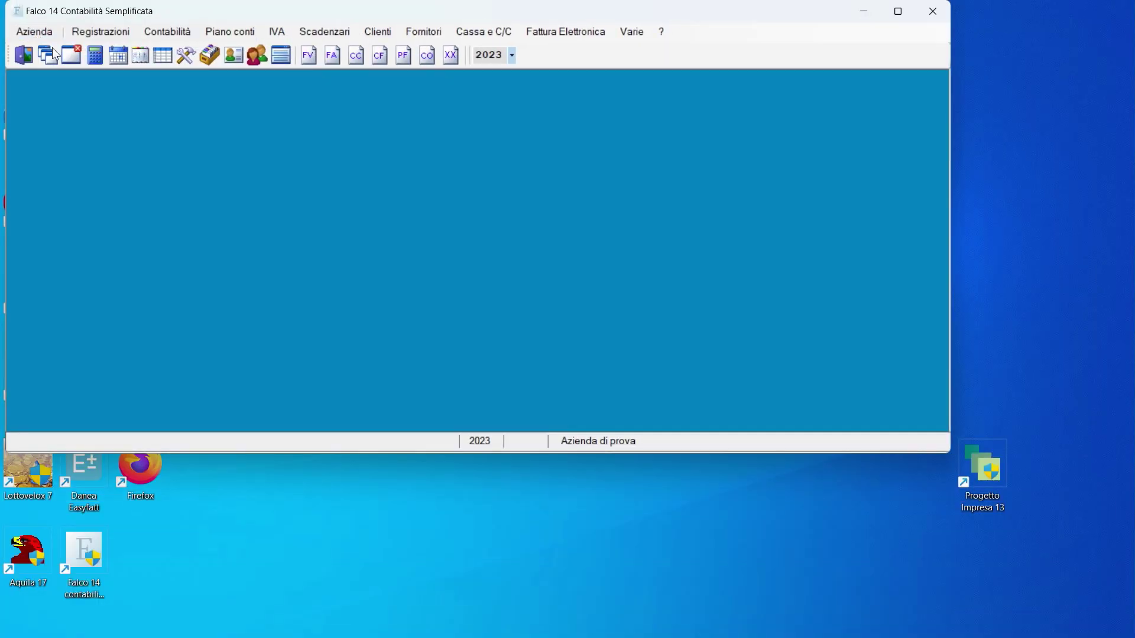
pyautogui.click(898, 13)
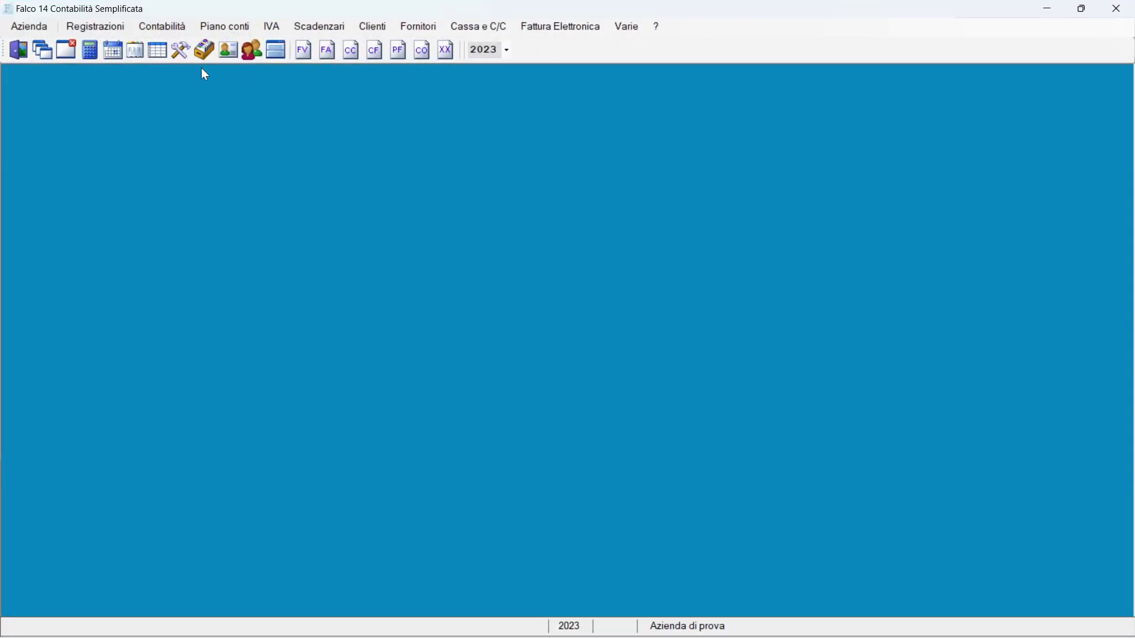
# View the intra-community and reverse charge purchase invoice registration forms, closing each without registering anything
pyautogui.click(30, 26)
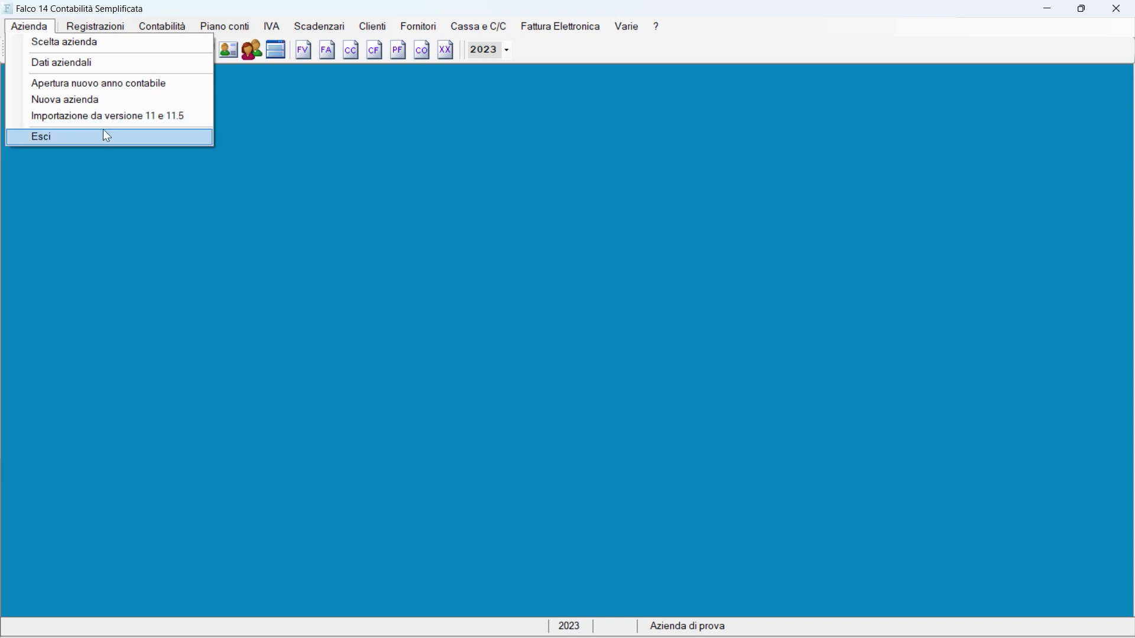
pyautogui.moveTo(117, 29)
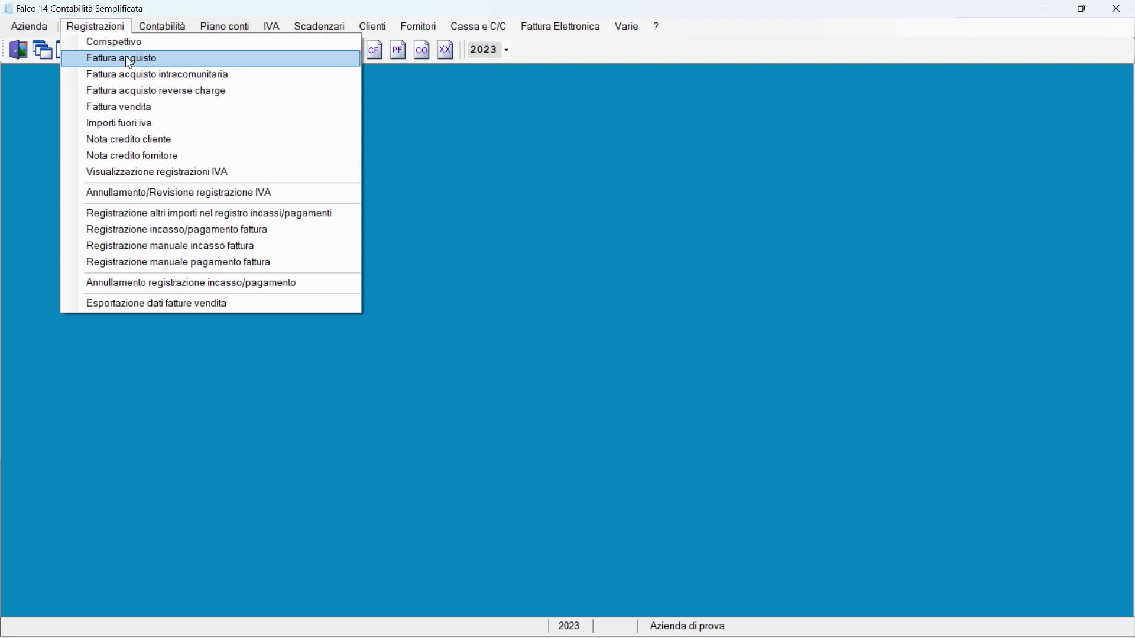
pyautogui.click(128, 76)
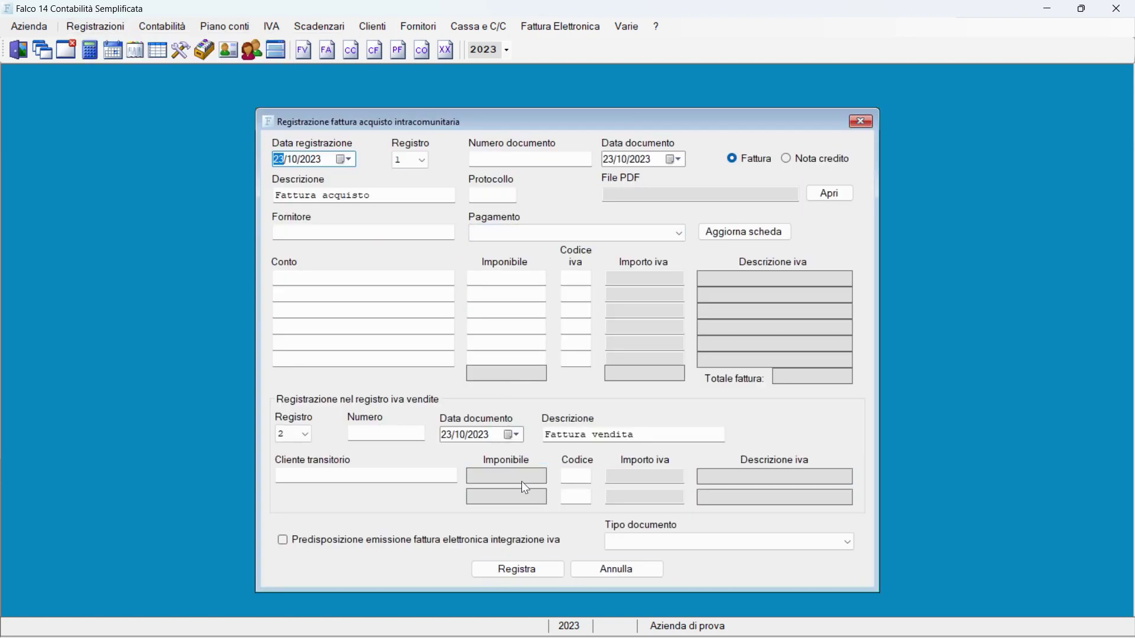
pyautogui.click(863, 122)
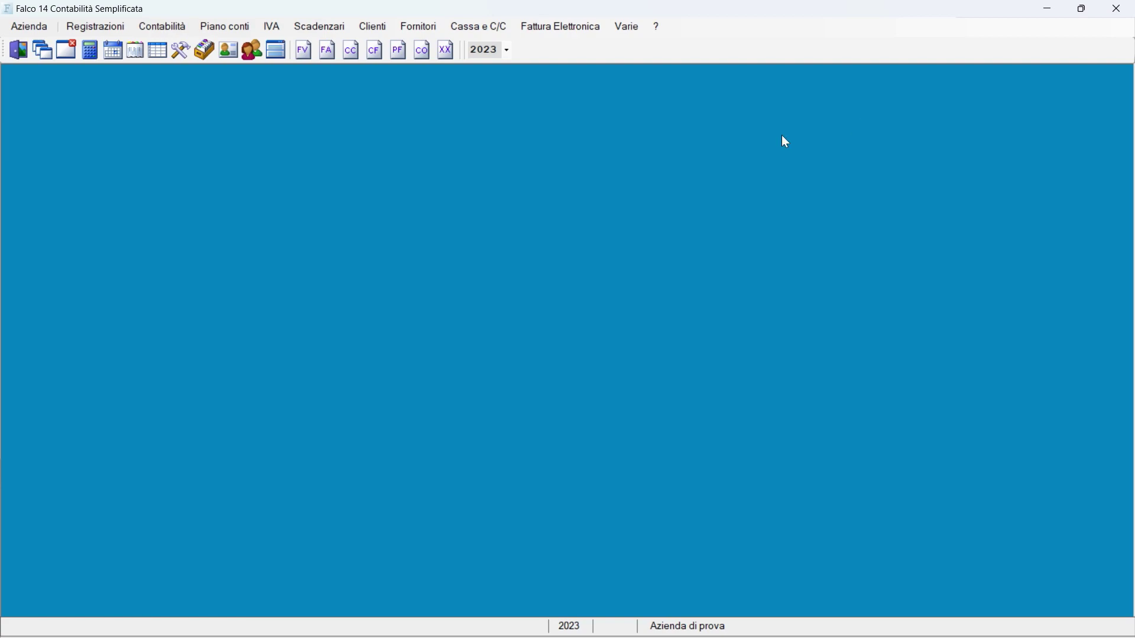
pyautogui.click(114, 29)
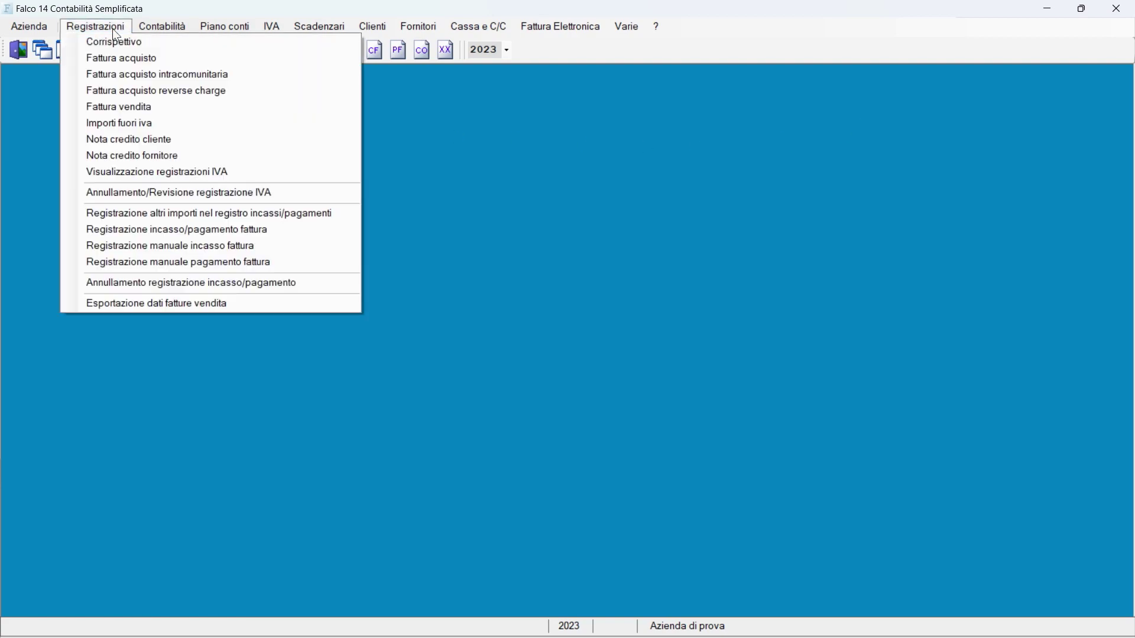
pyautogui.click(134, 92)
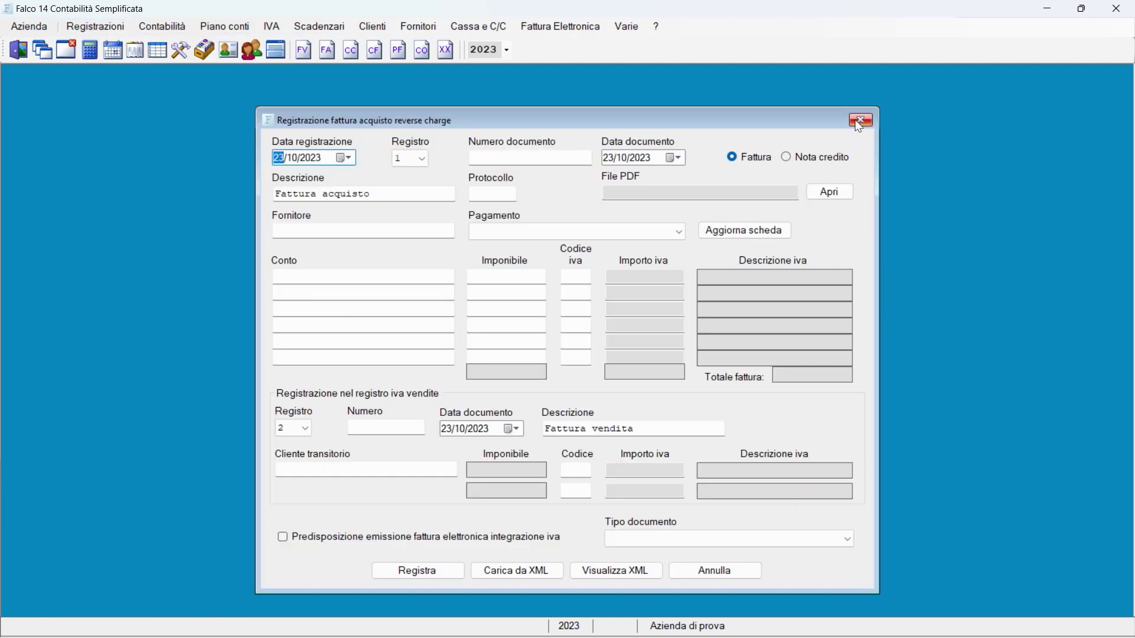
pyautogui.click(860, 121)
# View the non-VAT amounts form (Importi fuori iva) and the VAT entries viewer (Visualizzazione registrazioni IVA), closing both
pyautogui.click(114, 28)
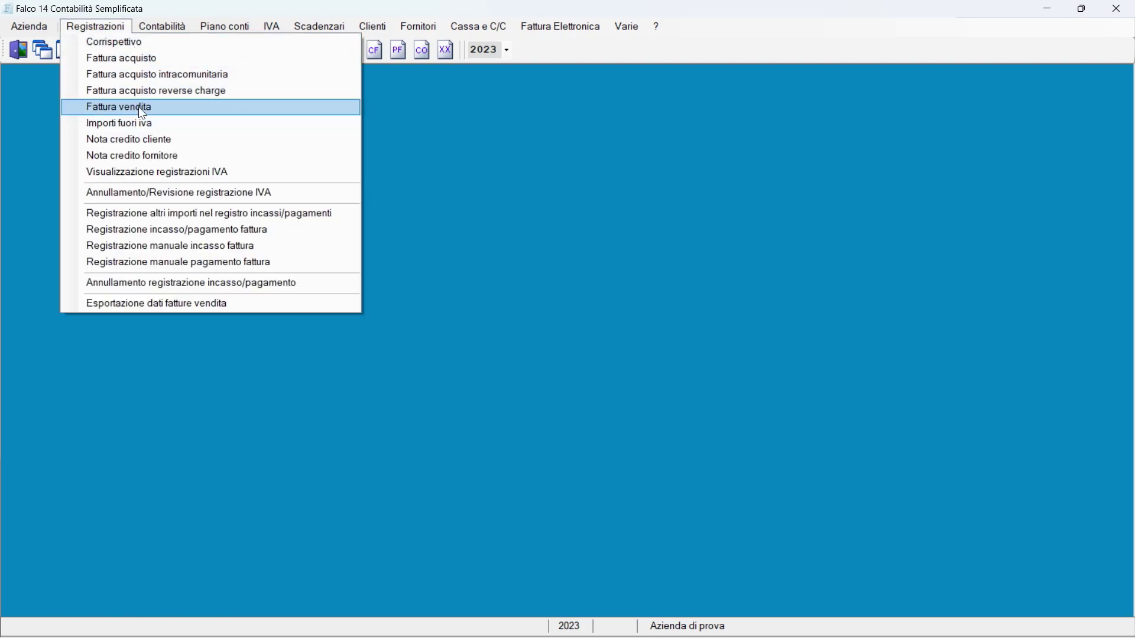
pyautogui.click(142, 124)
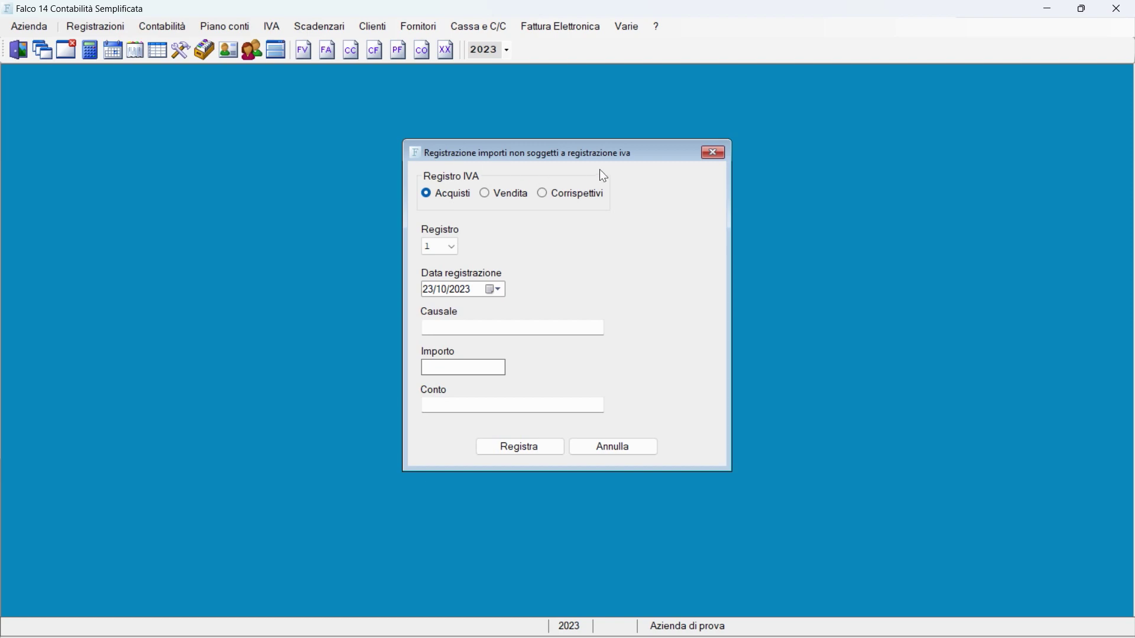
pyautogui.click(715, 151)
pyautogui.click(117, 28)
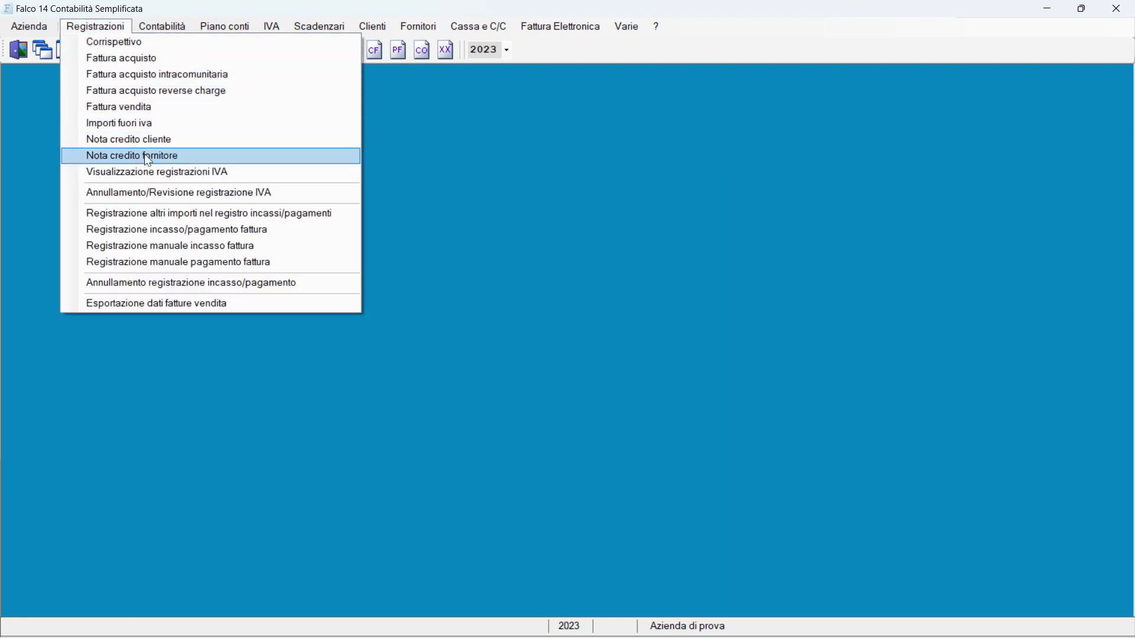
pyautogui.click(147, 173)
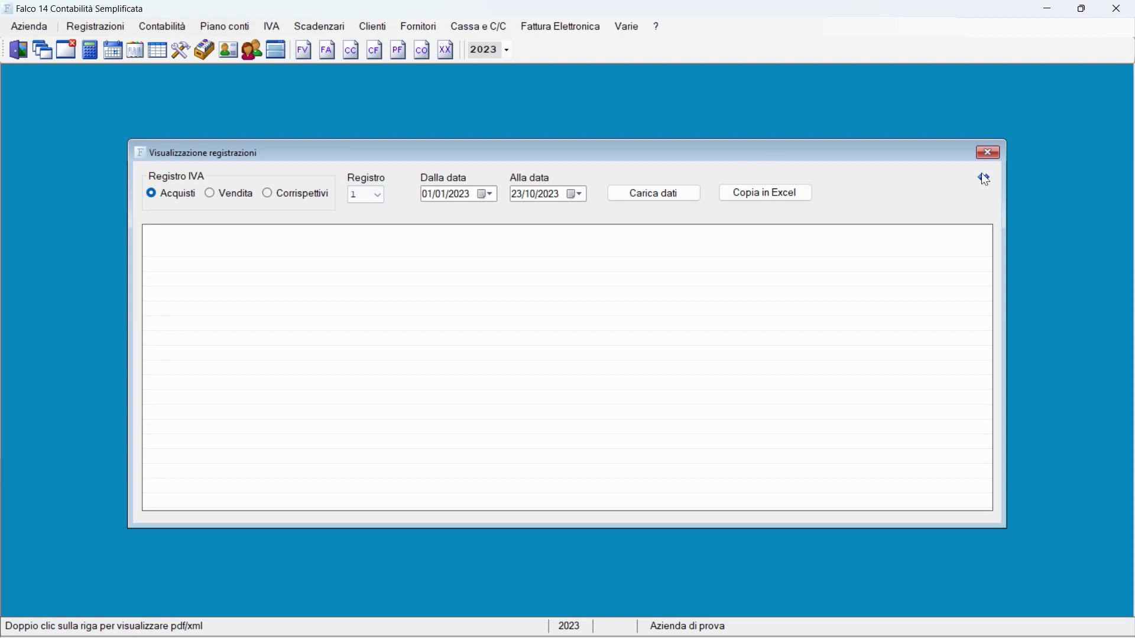
pyautogui.click(988, 153)
# View the sales invoice data export options (Esportazione dati fatture vendita), and close them without exporting
pyautogui.click(110, 27)
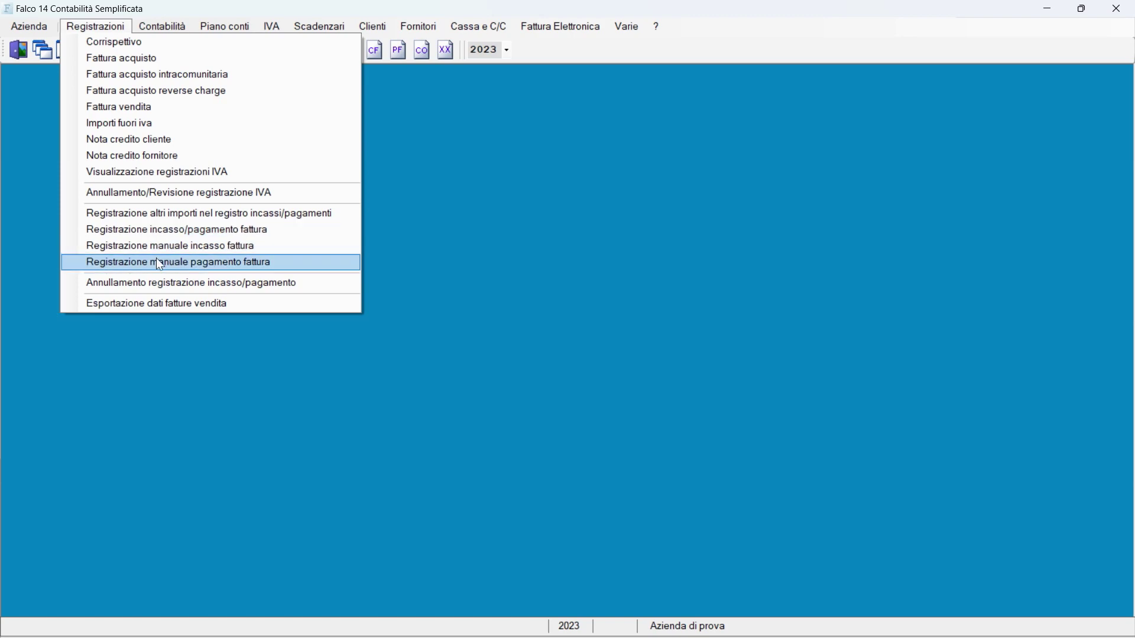
pyautogui.click(156, 304)
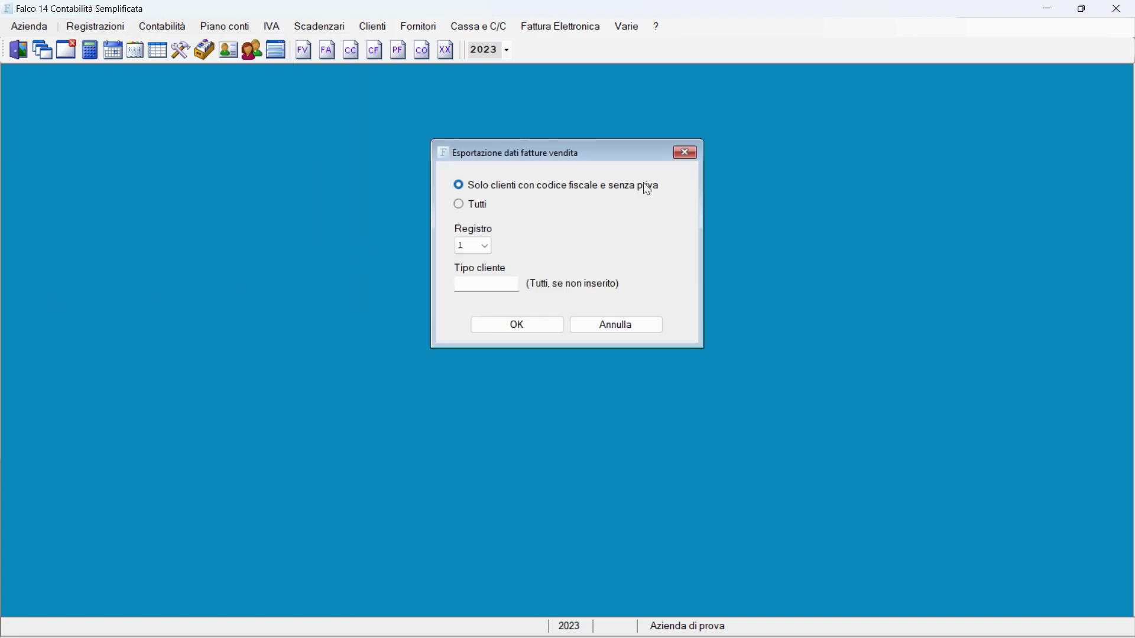
pyautogui.click(686, 153)
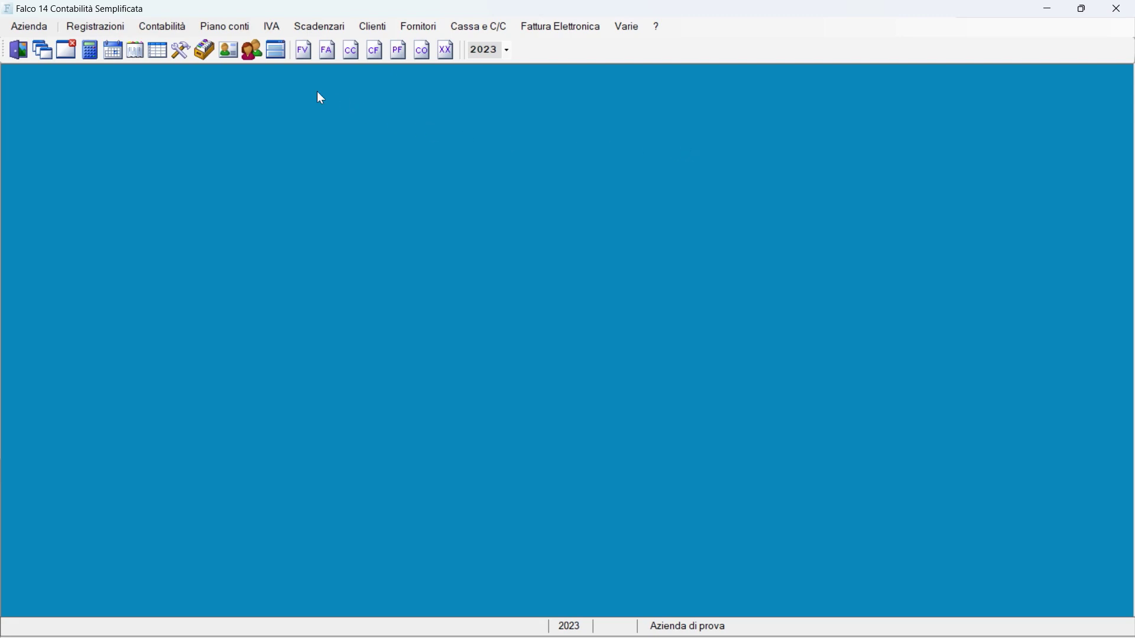
# View the accounting progressives (Progressivi contabili) and the account ledger print options (Stampa scheda contabile), closing both unchanged
pyautogui.click(163, 26)
pyautogui.click(177, 51)
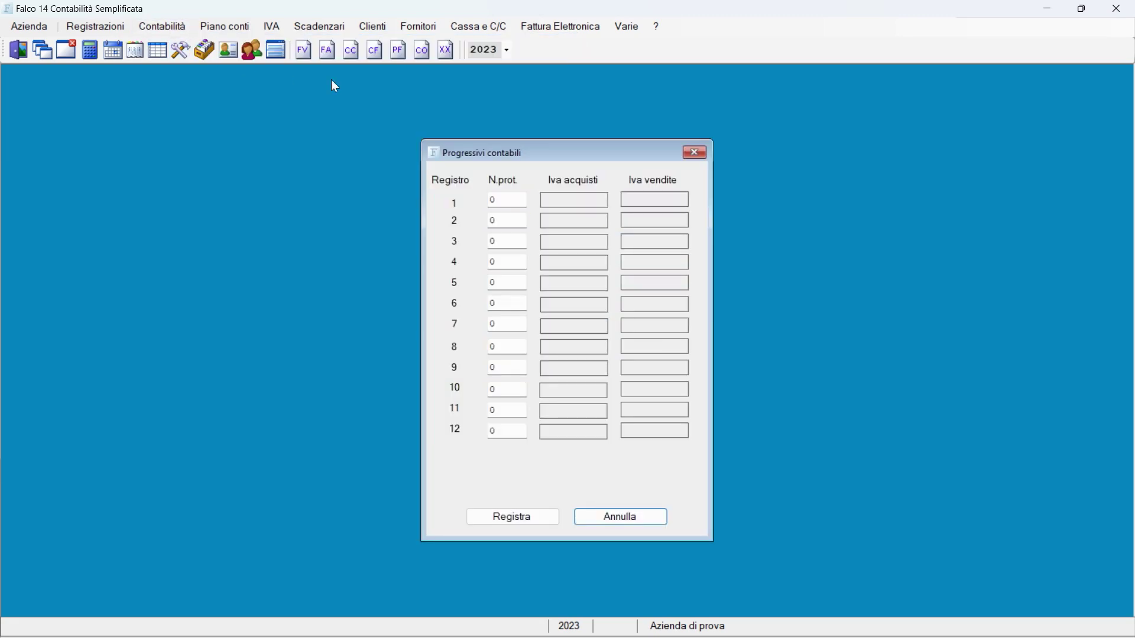
pyautogui.click(697, 153)
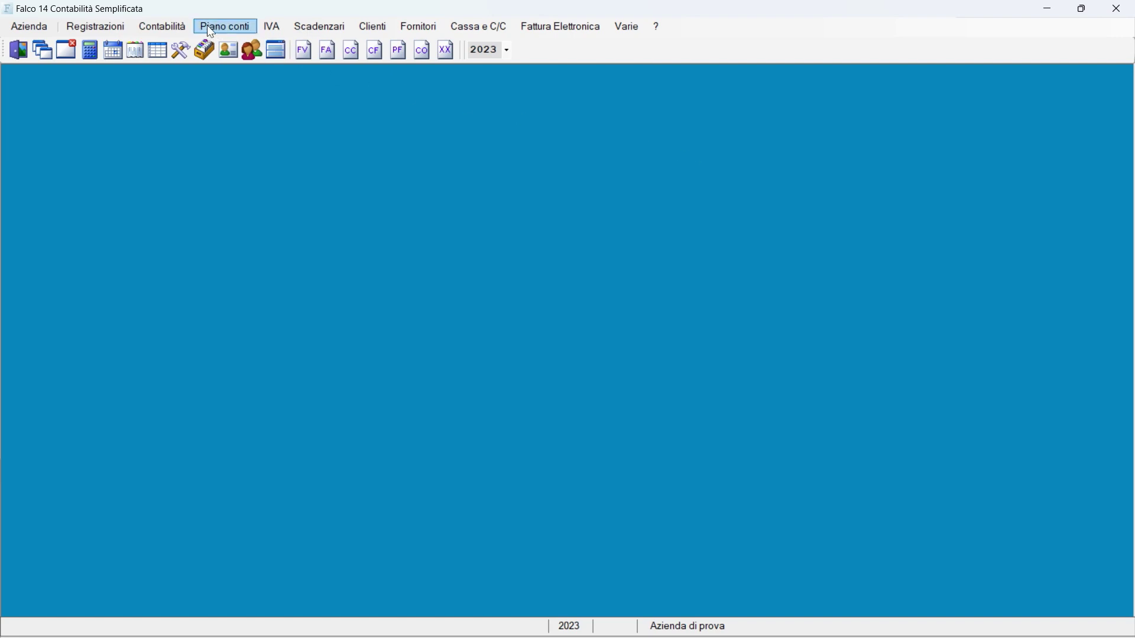
pyautogui.click(163, 26)
pyautogui.click(200, 63)
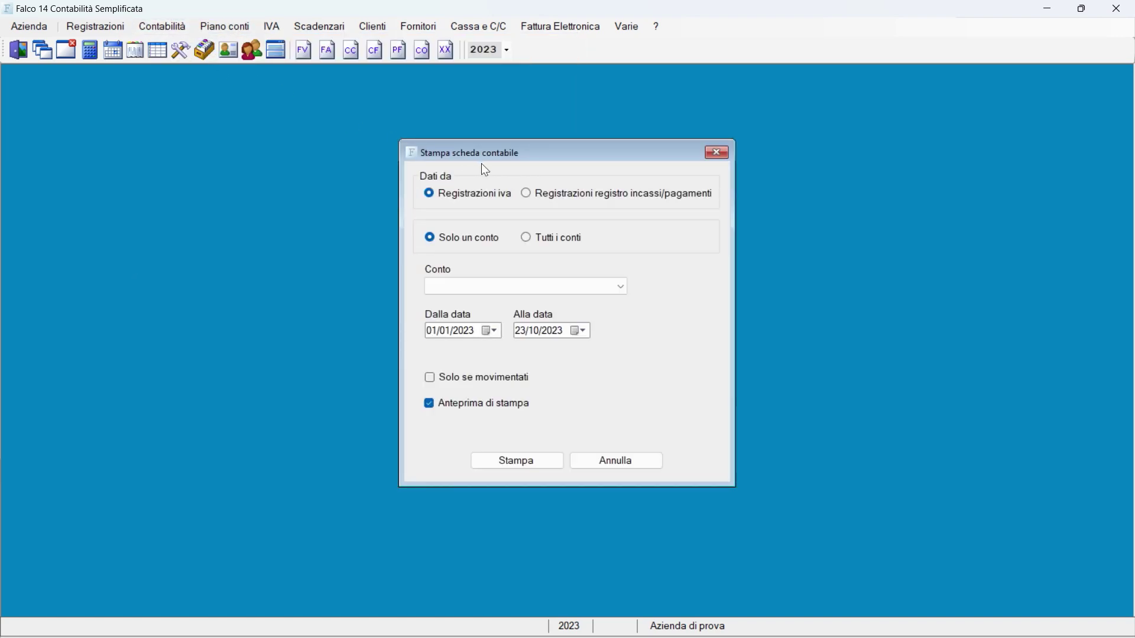
pyautogui.click(716, 154)
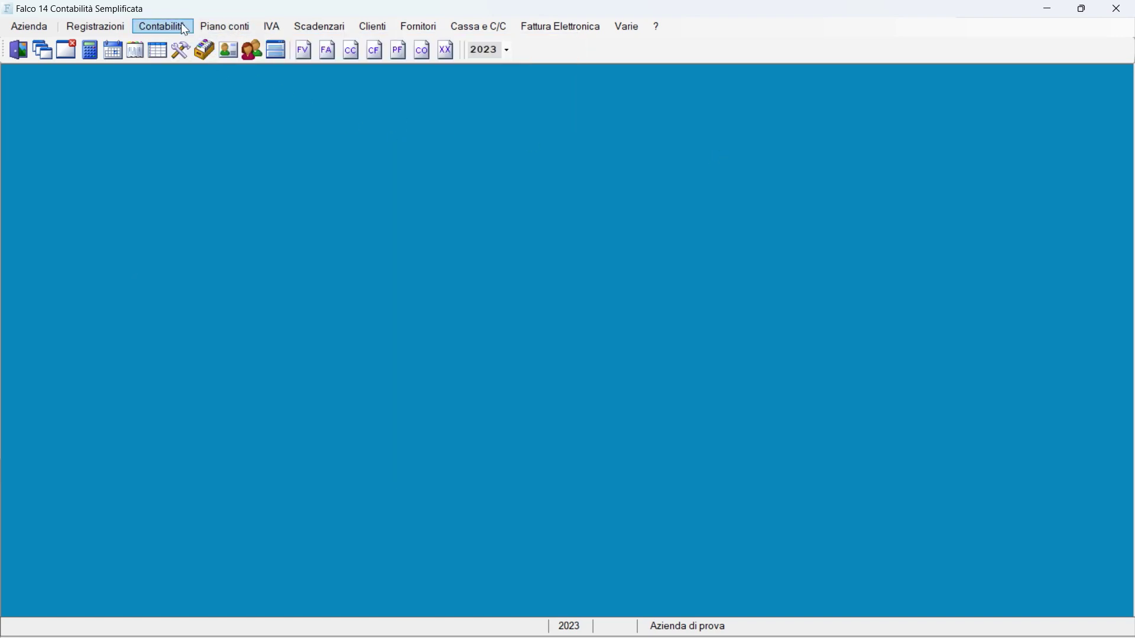
# View the account ledger (Scheda contabile) for the account "Canoni locazione finanziaria.", and close it
pyautogui.click(163, 26)
pyautogui.click(213, 75)
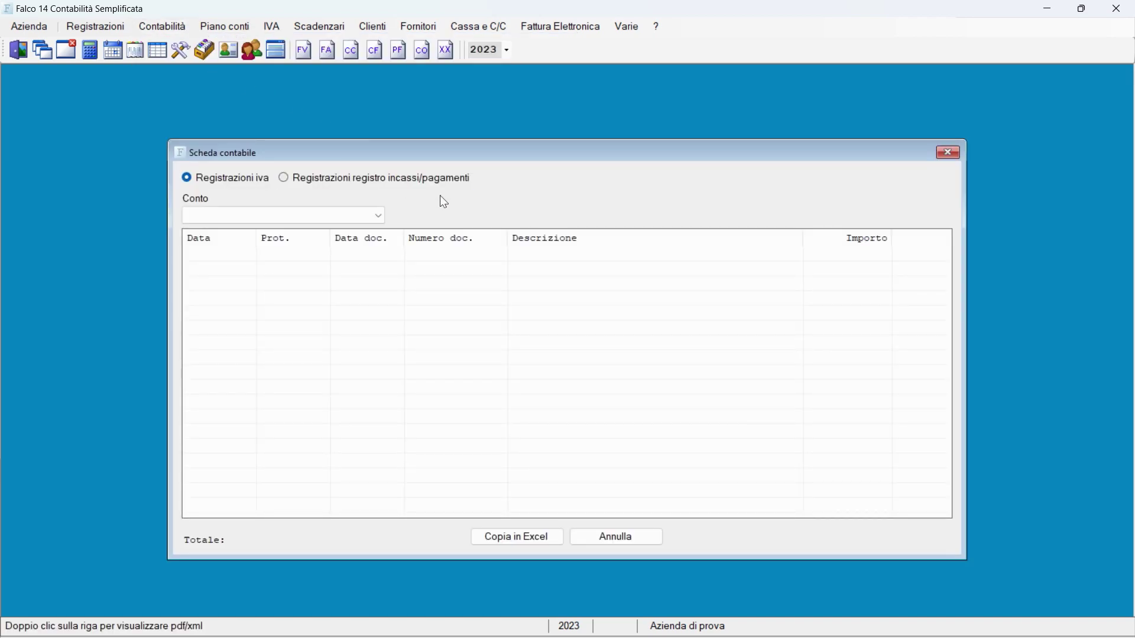
pyautogui.click(326, 215)
pyautogui.click(292, 325)
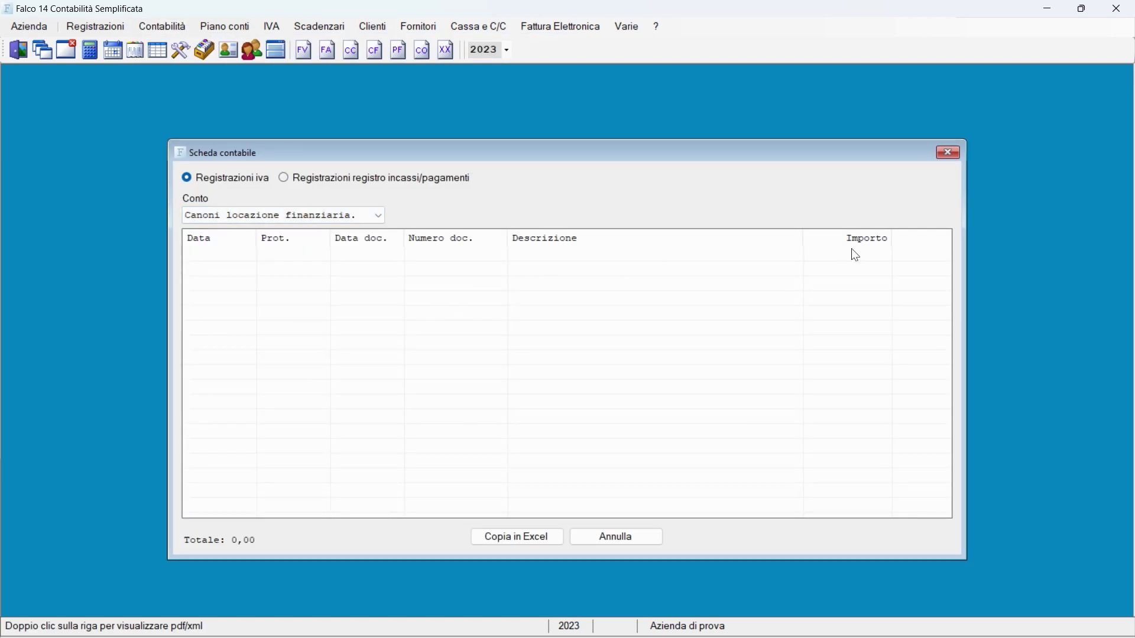
pyautogui.click(948, 152)
# Look over the receipts and payments viewer (Incassi e pagamenti), and close it without loading data
pyautogui.click(159, 26)
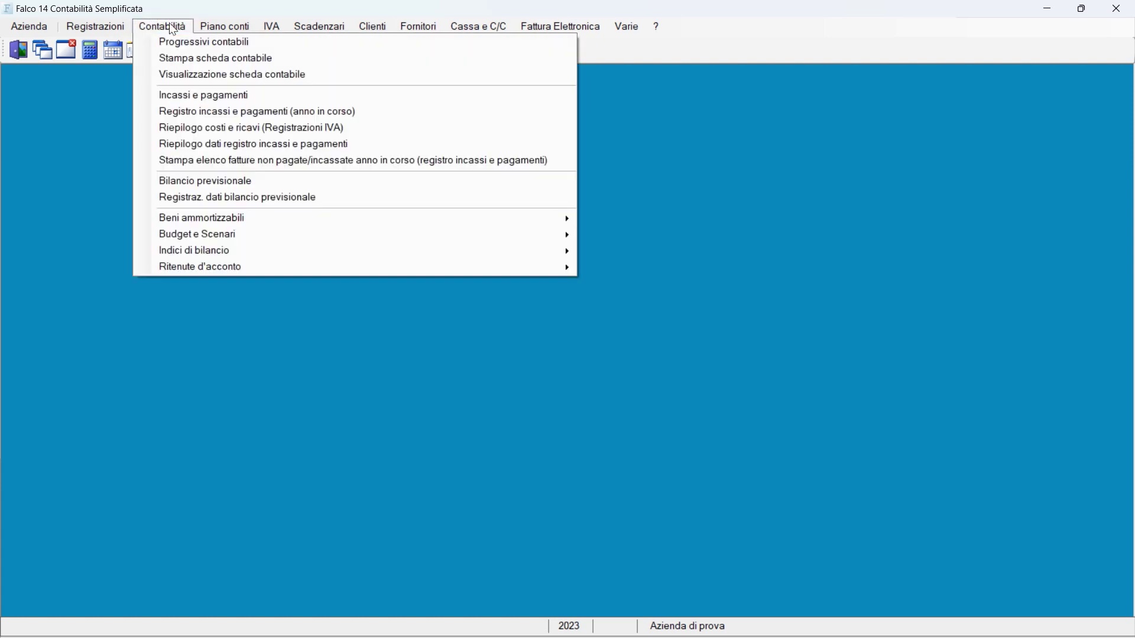
pyautogui.click(210, 98)
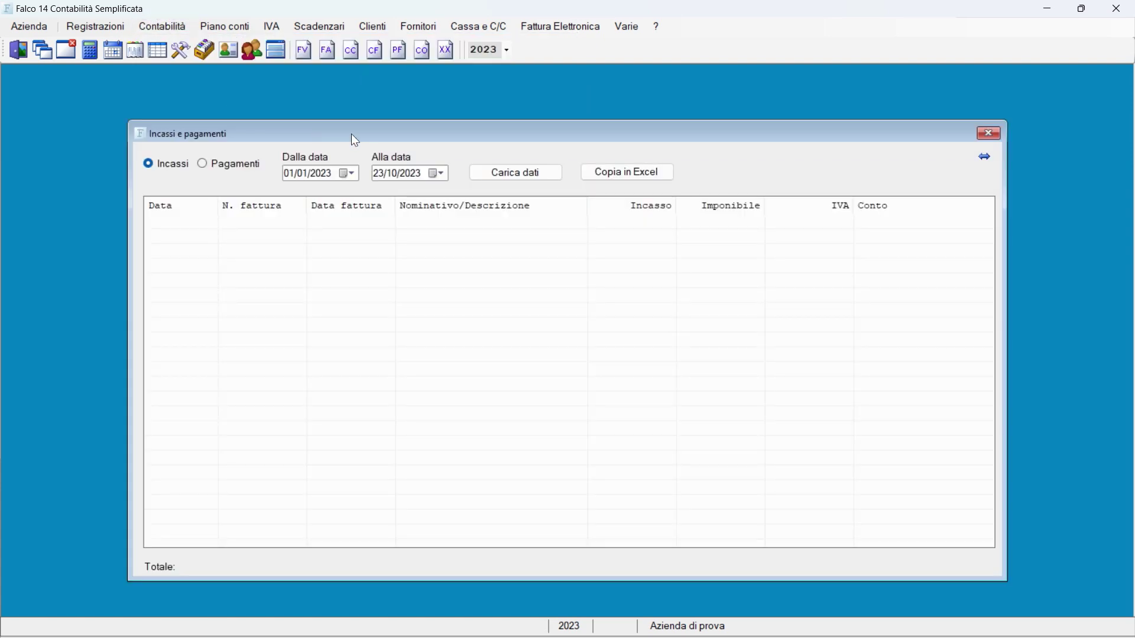
pyautogui.click(989, 134)
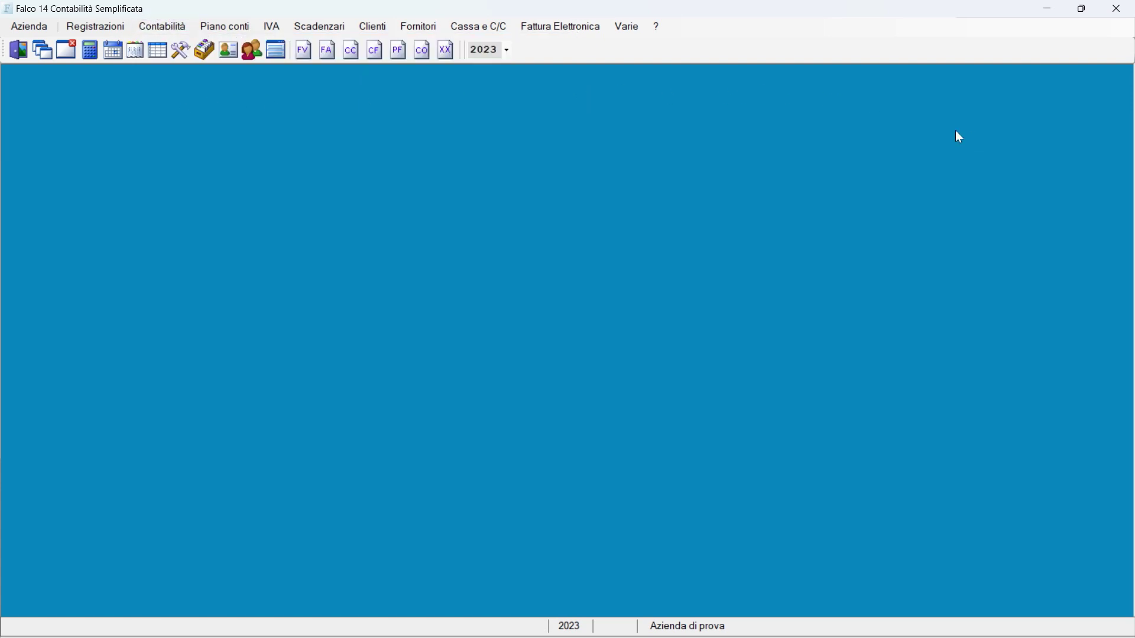
# View the receipts and payments register print options and the register data summary (Riepilogo dati registro incassi e pagamenti), closing both unchanged
pyautogui.click(177, 26)
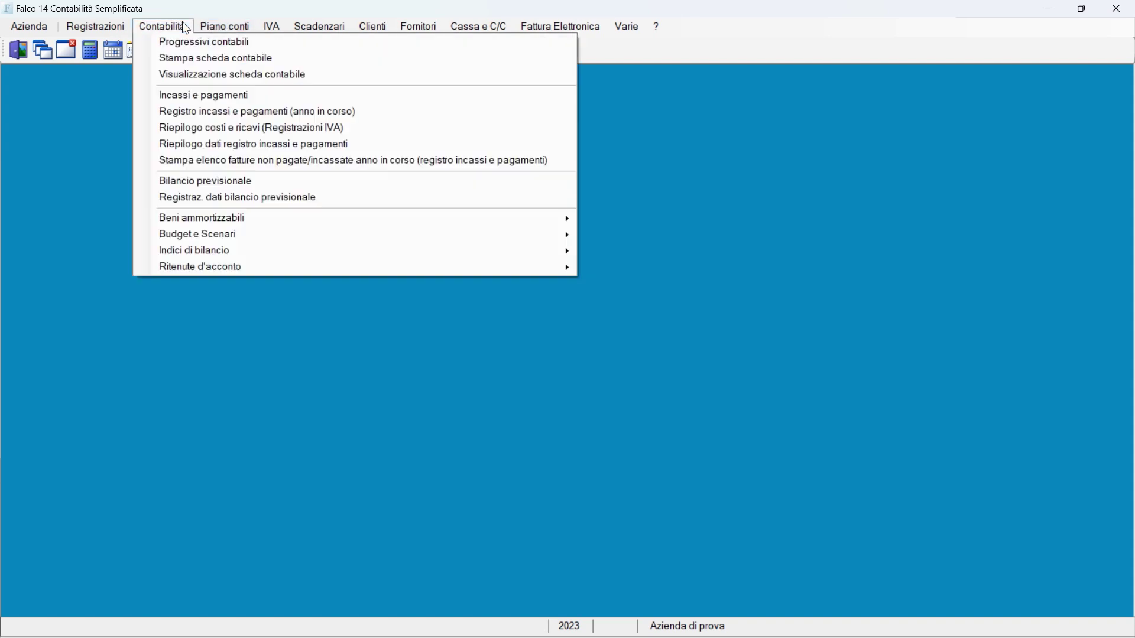
pyautogui.click(208, 110)
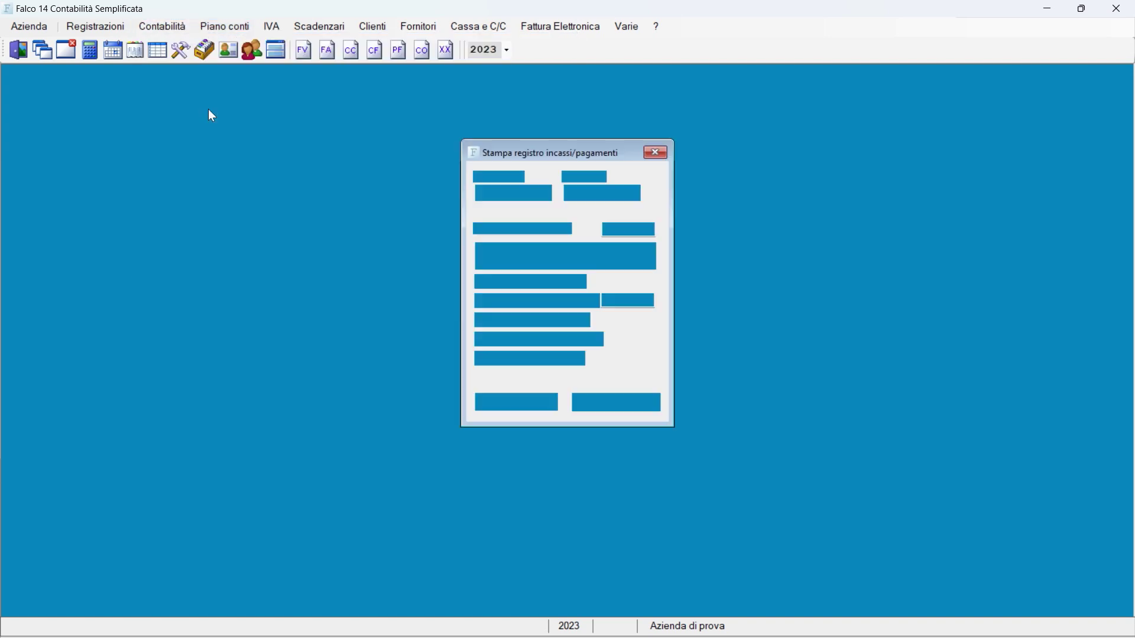
pyautogui.click(655, 152)
pyautogui.click(165, 26)
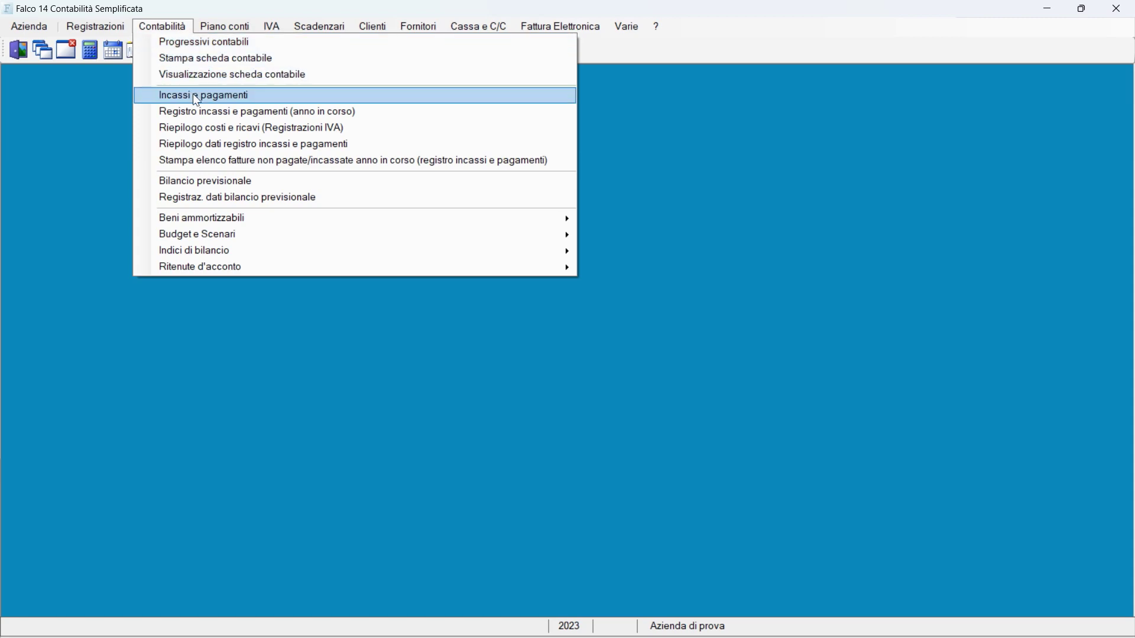
pyautogui.click(208, 144)
pyautogui.click(660, 151)
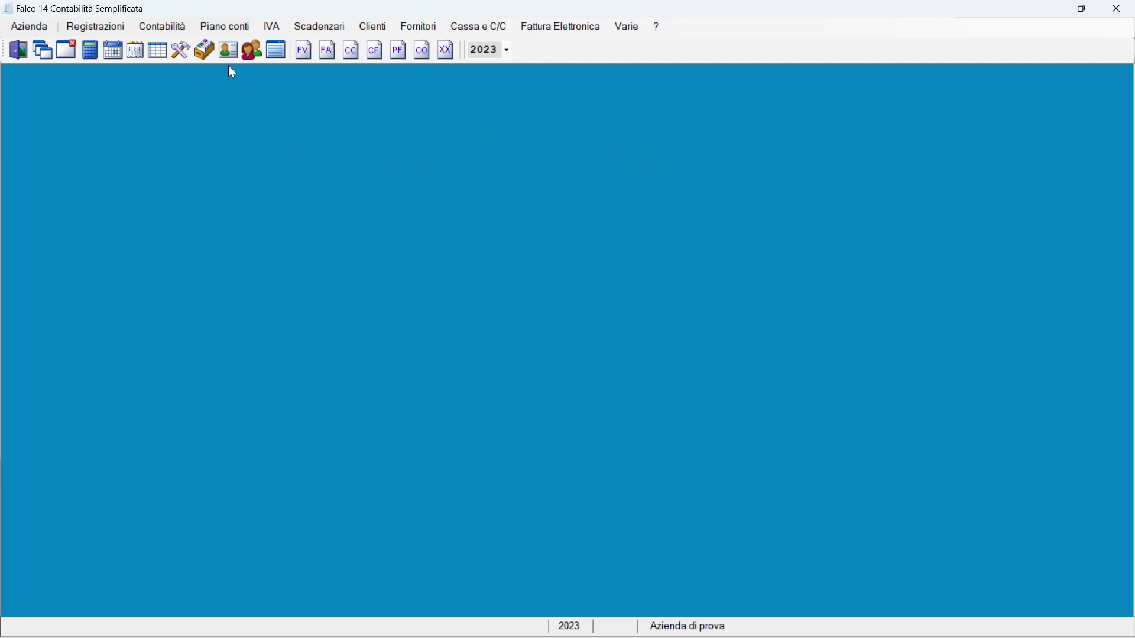
# View the forecast budget (Bilancio previsionale) and its data registration form, closing both without registering anything
pyautogui.click(180, 27)
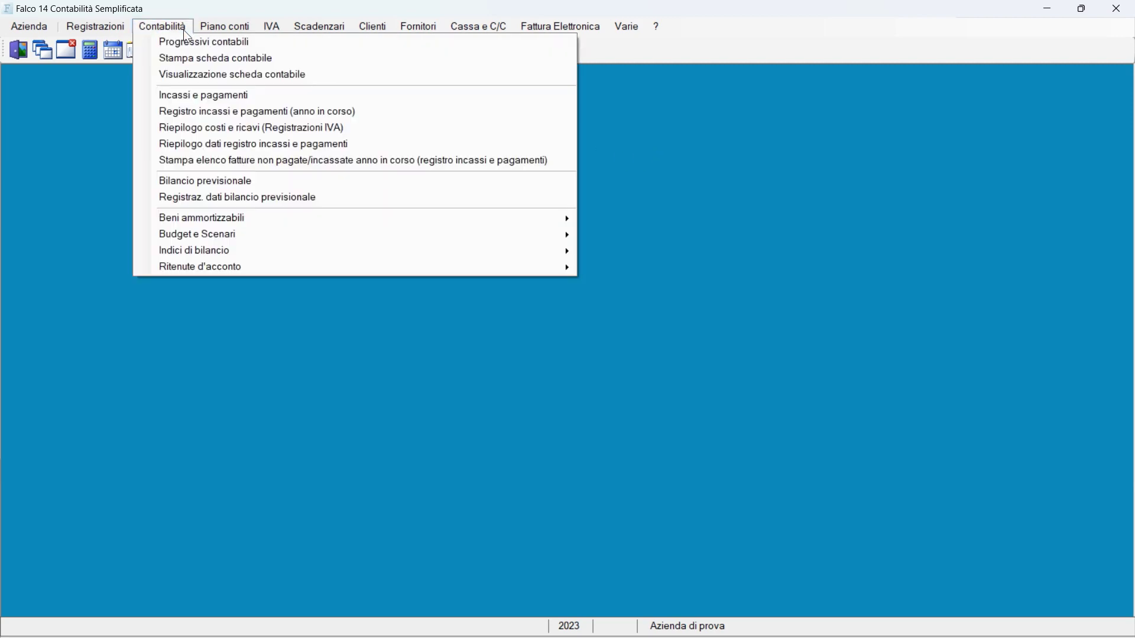
pyautogui.click(238, 184)
pyautogui.click(829, 127)
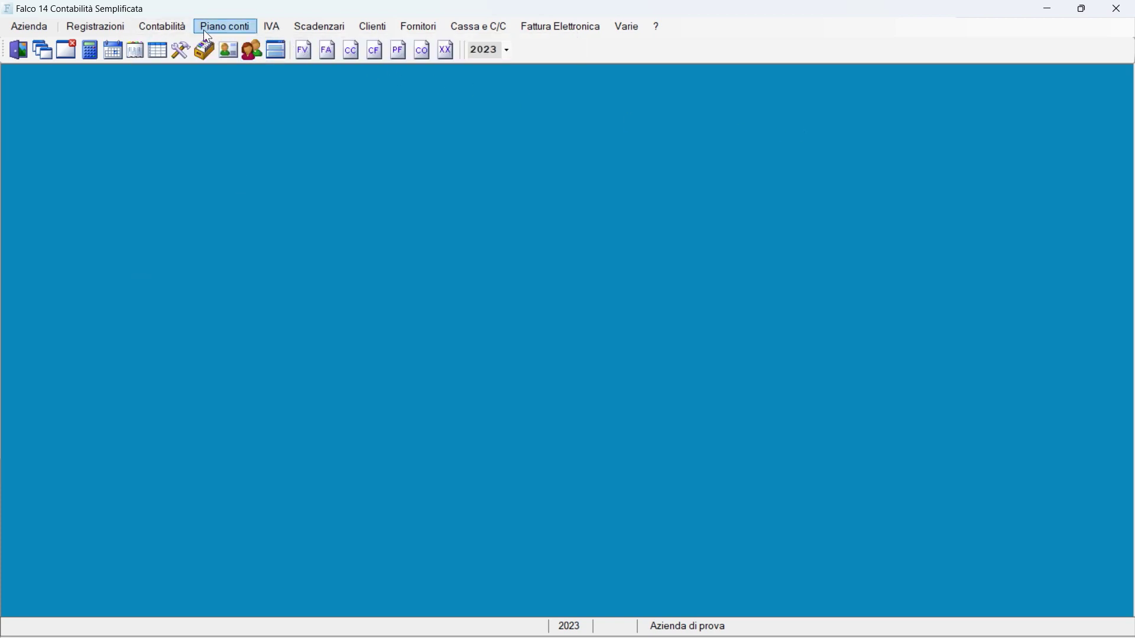
pyautogui.click(176, 27)
pyautogui.click(236, 199)
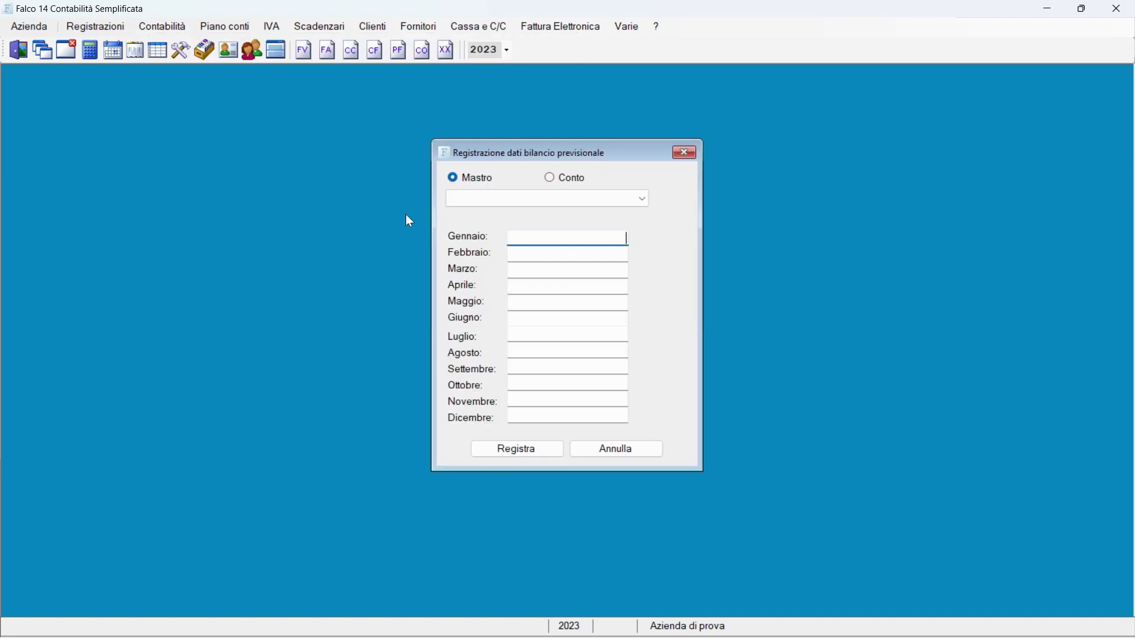
pyautogui.click(689, 151)
pyautogui.click(180, 26)
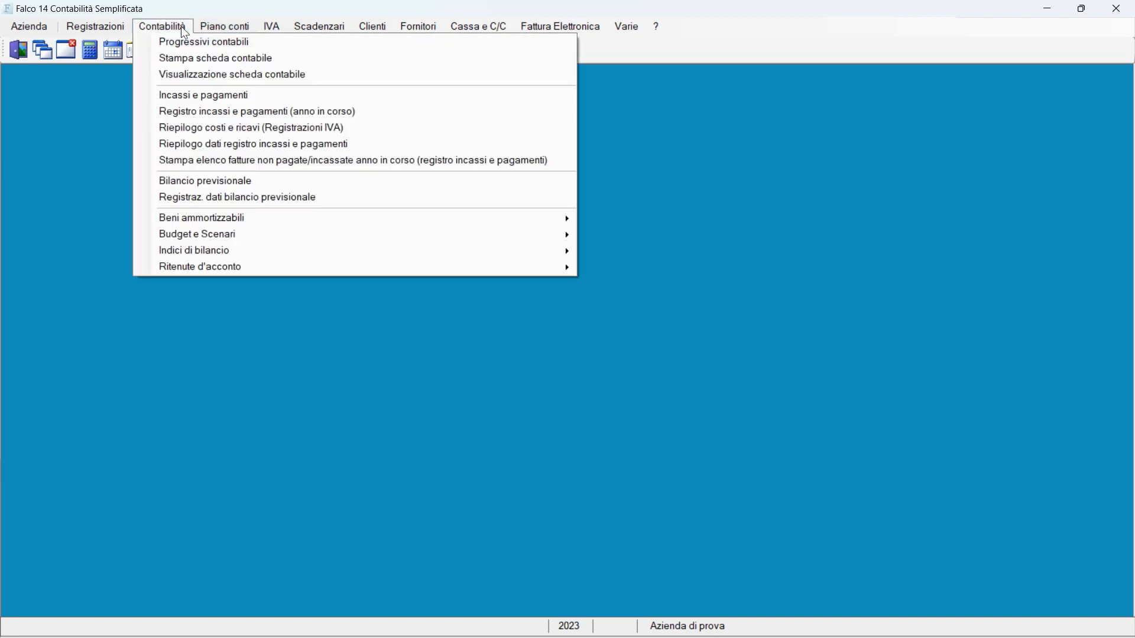
pyautogui.moveTo(218, 222)
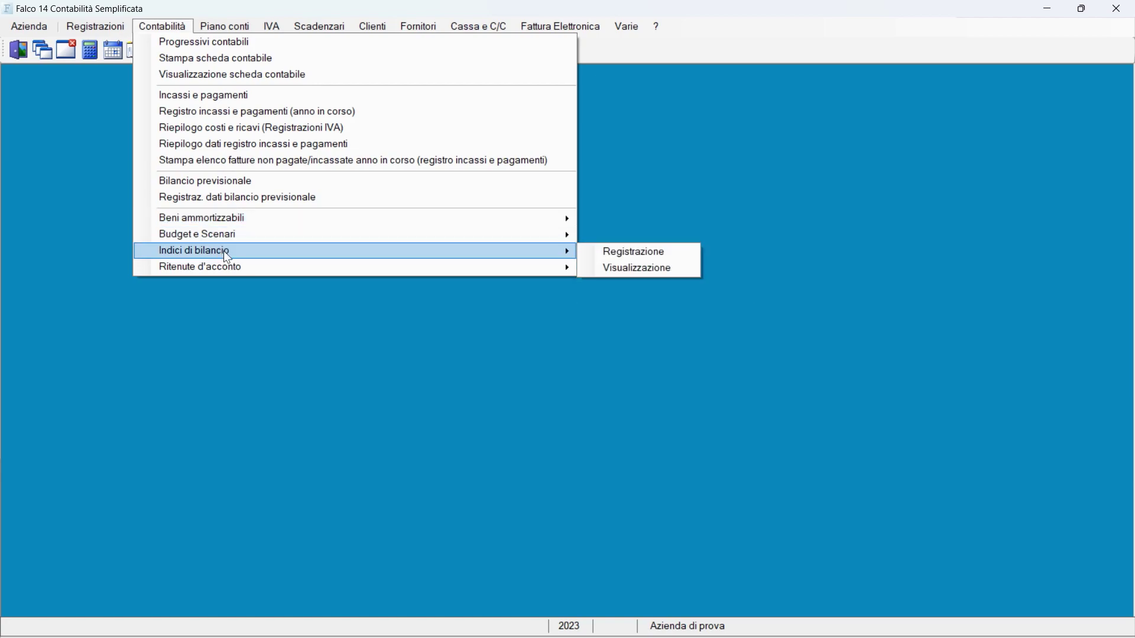
pyautogui.moveTo(231, 269)
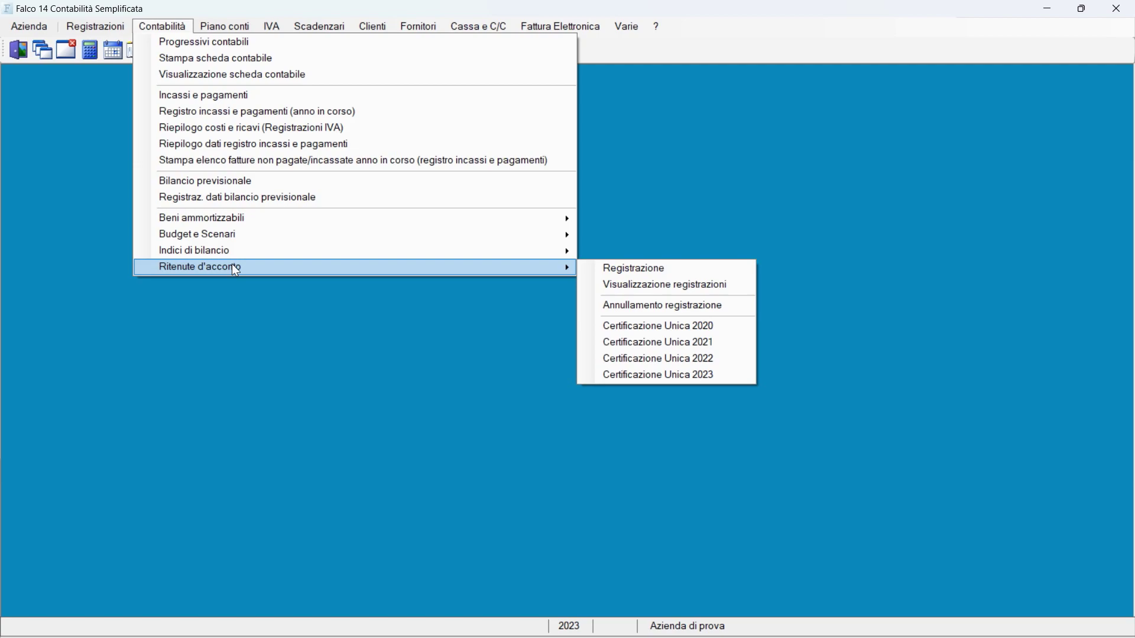
# View the chart of accounts list (Piano dei conti) and the form for registering a new account, closing both unchanged
pyautogui.moveTo(224, 27)
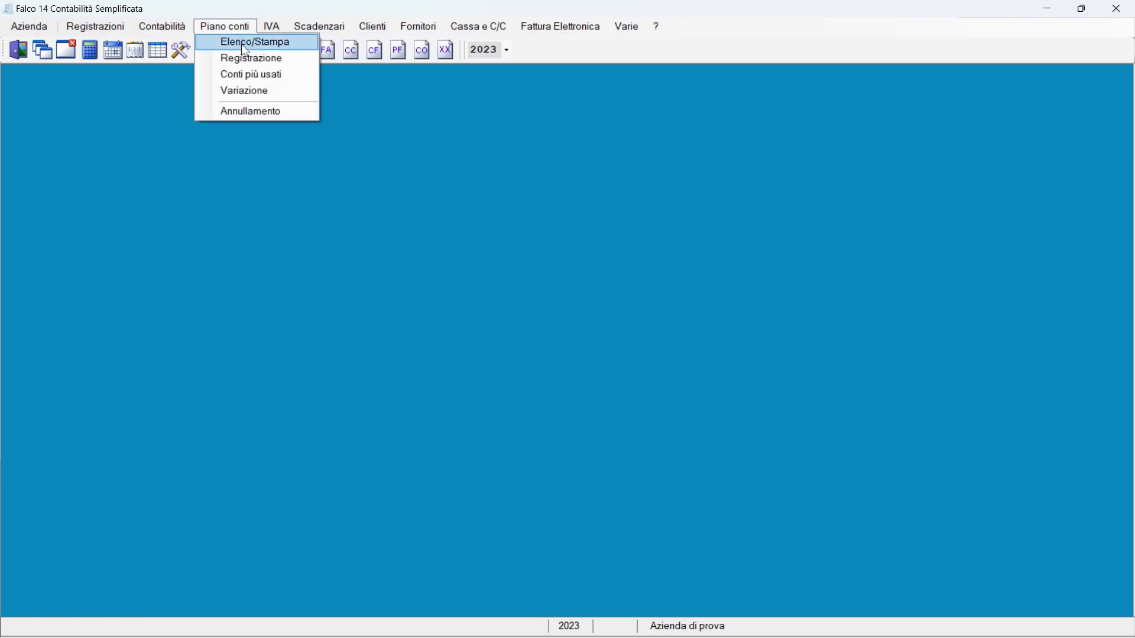
pyautogui.click(245, 44)
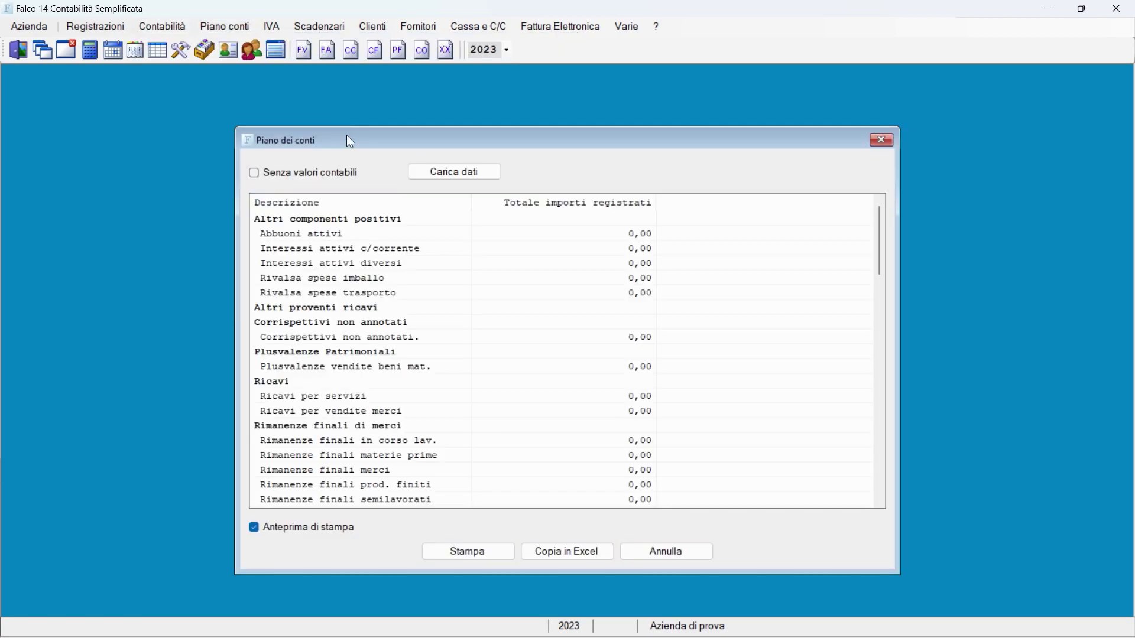
pyautogui.click(883, 140)
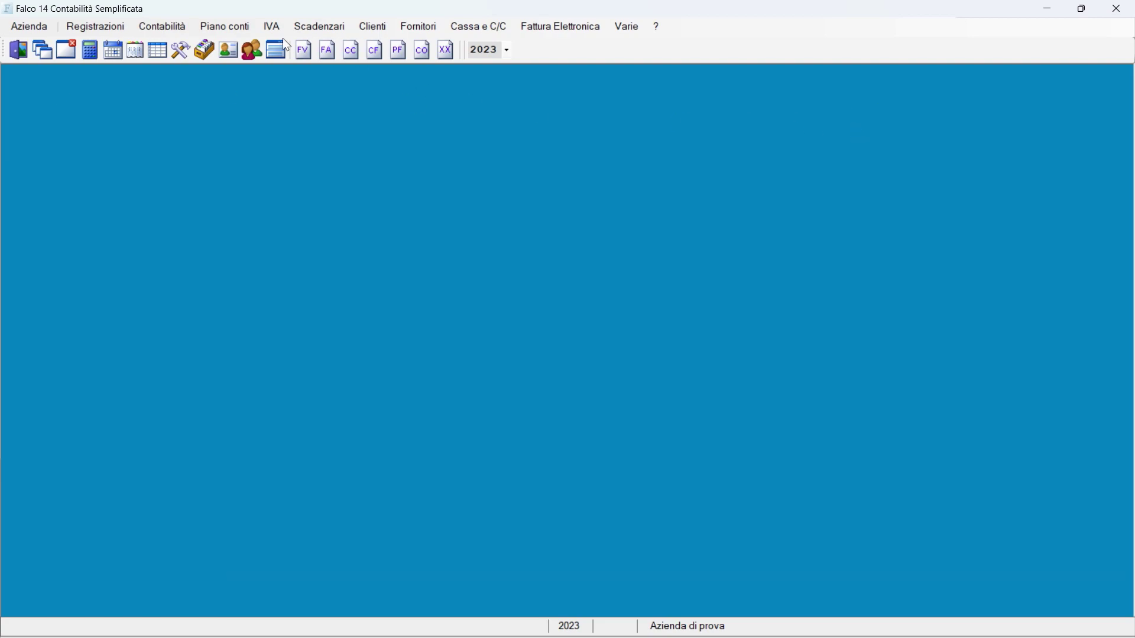
pyautogui.click(225, 26)
pyautogui.click(253, 62)
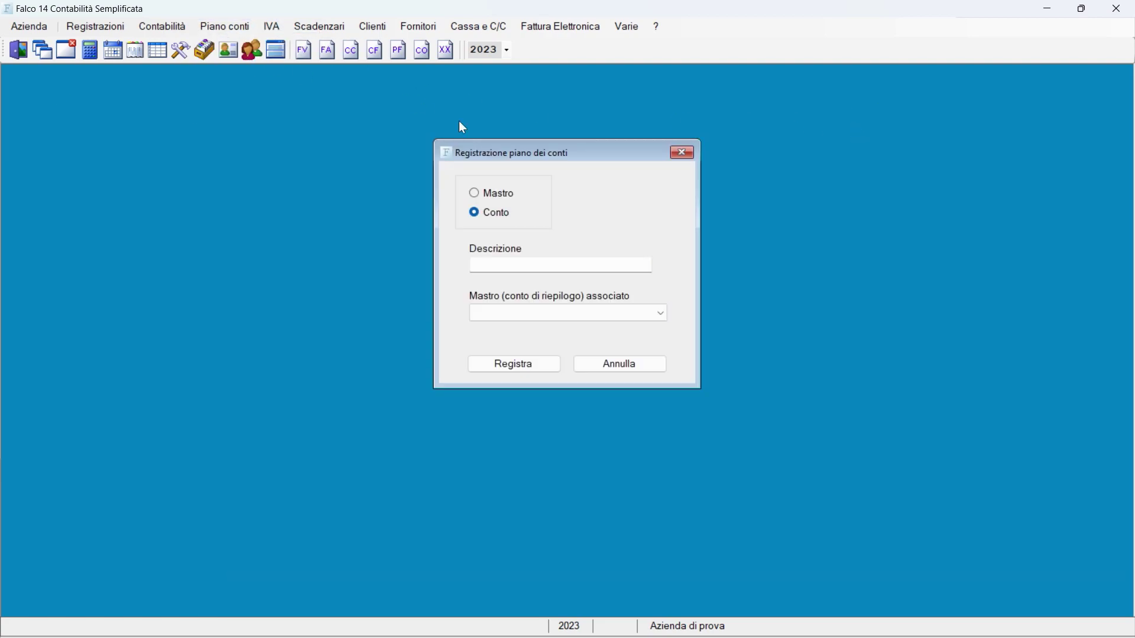
pyautogui.click(684, 153)
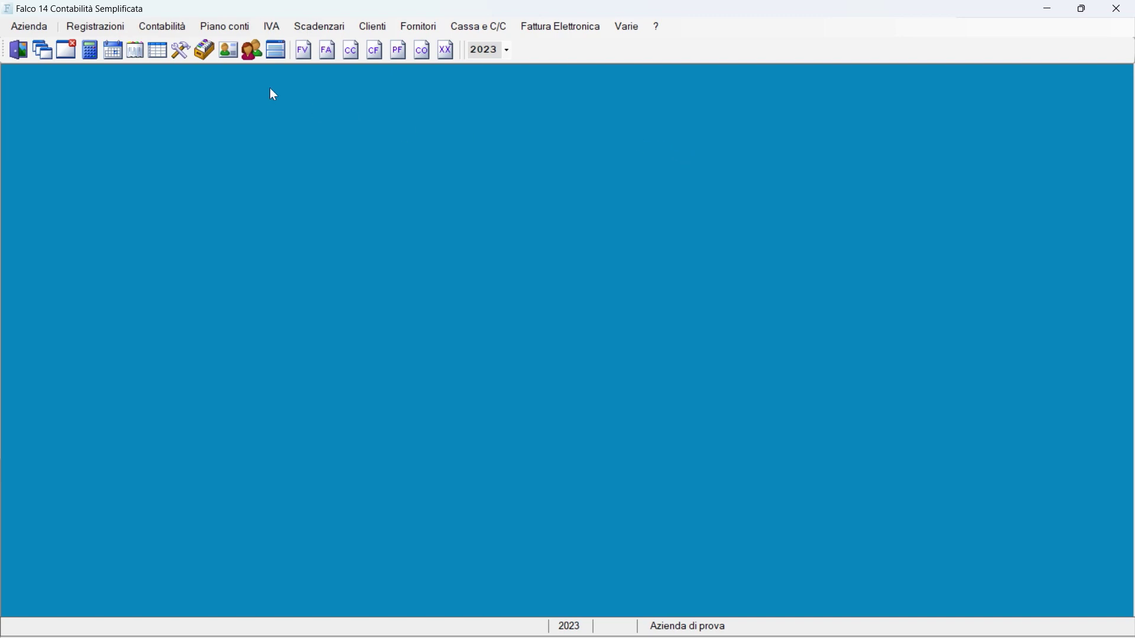
# View the list of most used accounts (Elenco conti più usati), and close it without adding any account
pyautogui.click(236, 27)
pyautogui.click(258, 77)
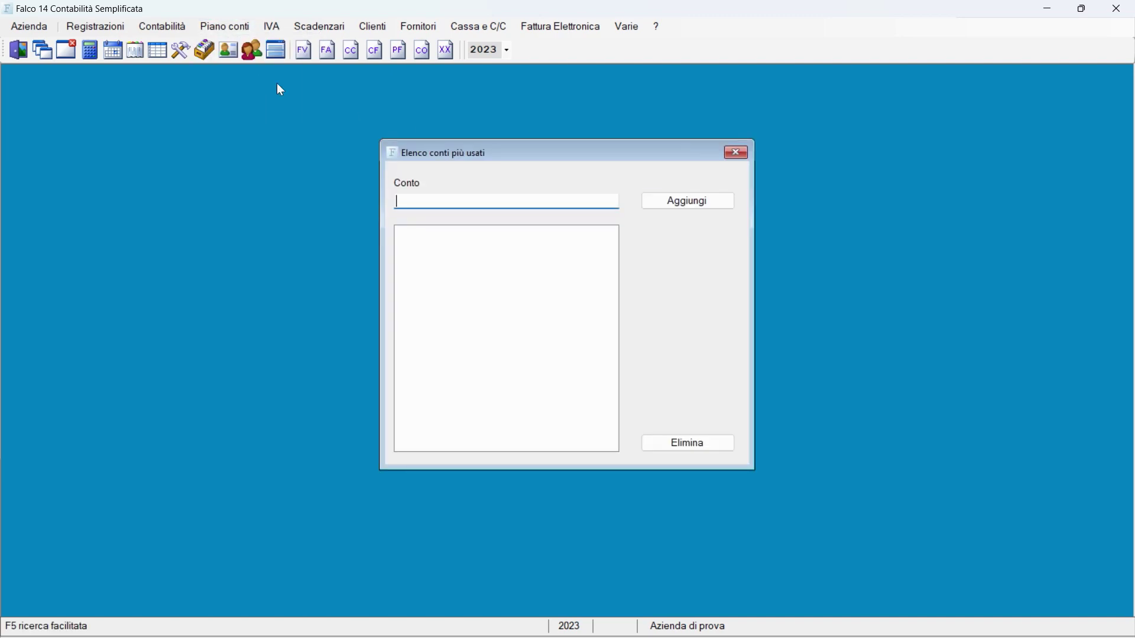
pyautogui.click(741, 150)
# View the VAT table registration form (Registrazione tabella Iva), dismissing its notice, and close it without registering codes
pyautogui.click(213, 29)
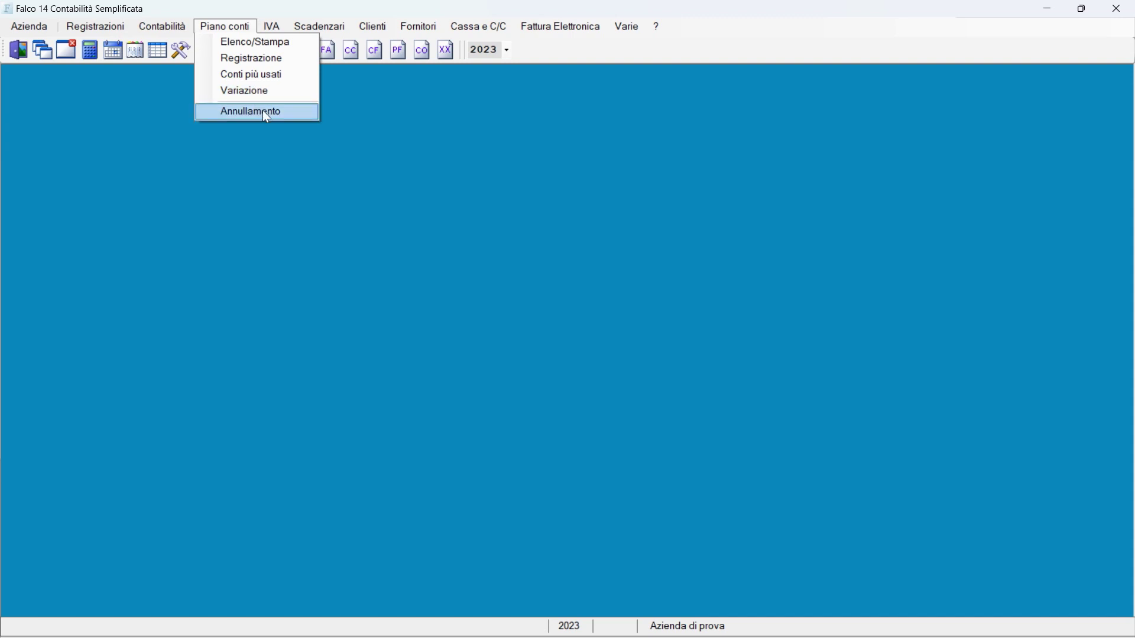
pyautogui.moveTo(273, 26)
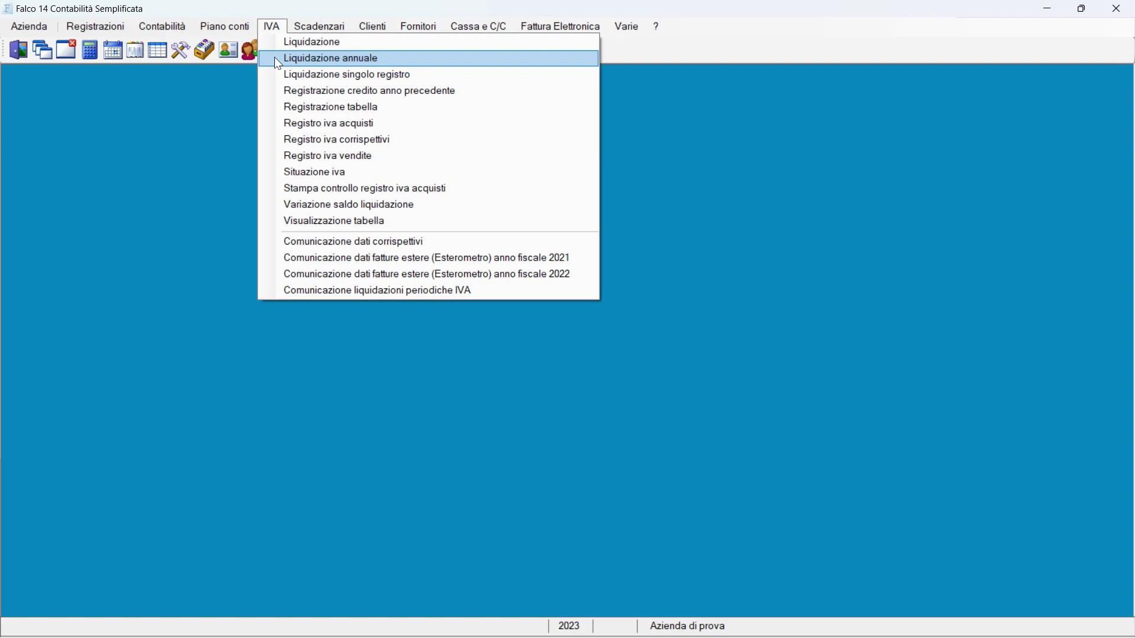
pyautogui.click(282, 107)
pyautogui.click(701, 384)
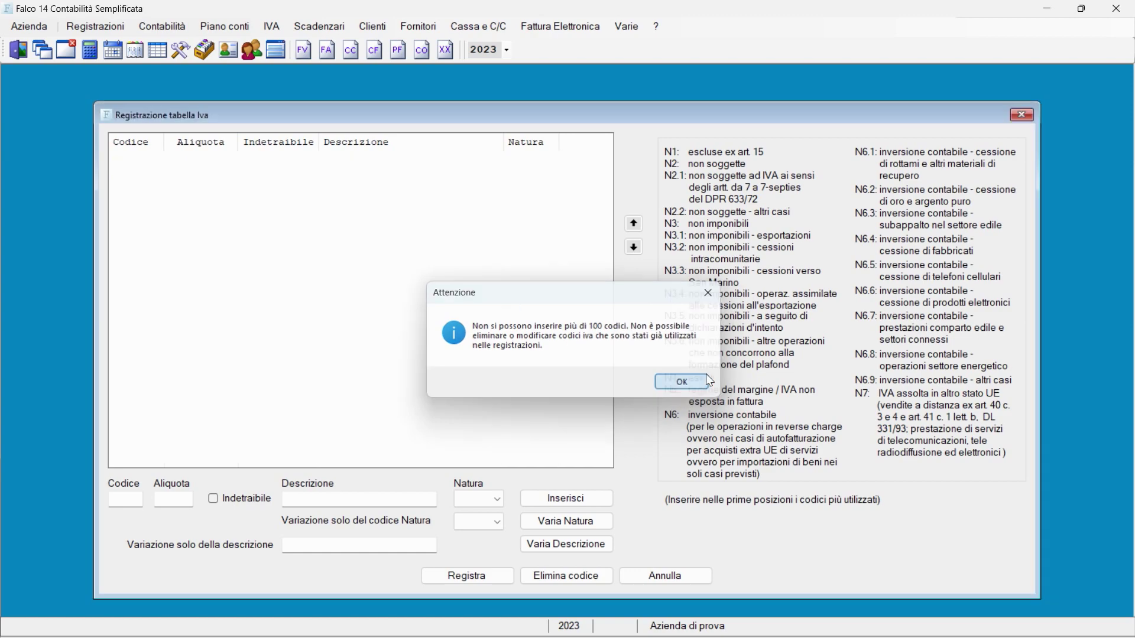
pyautogui.click(1026, 116)
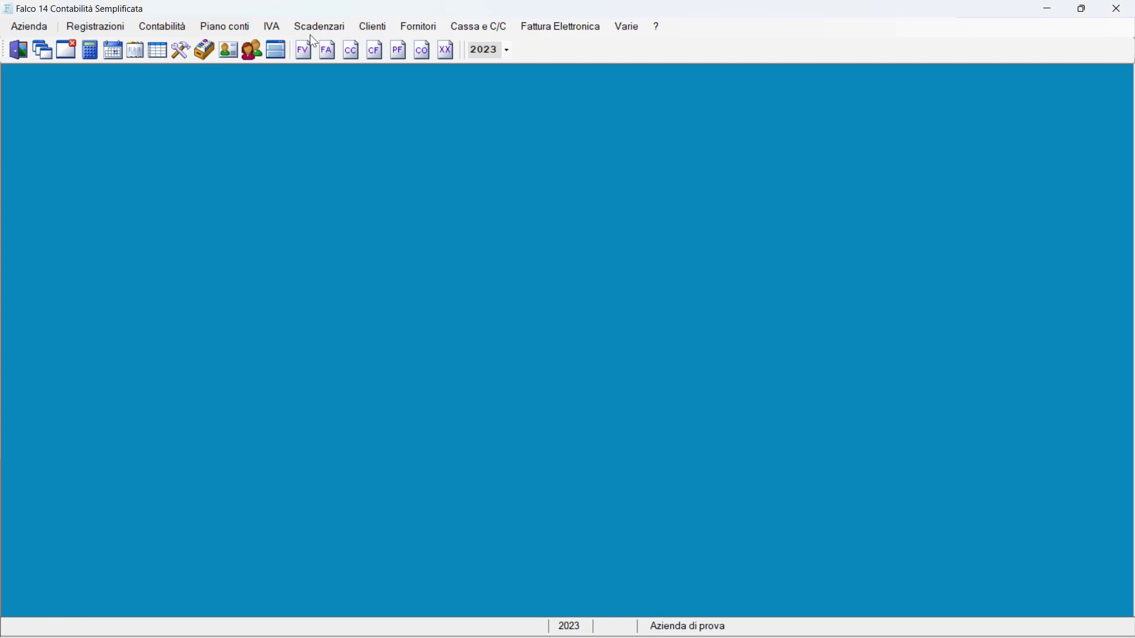
# View the VAT position options (Situazione Iva), and close them without running the calculation
pyautogui.click(246, 27)
pyautogui.click(275, 27)
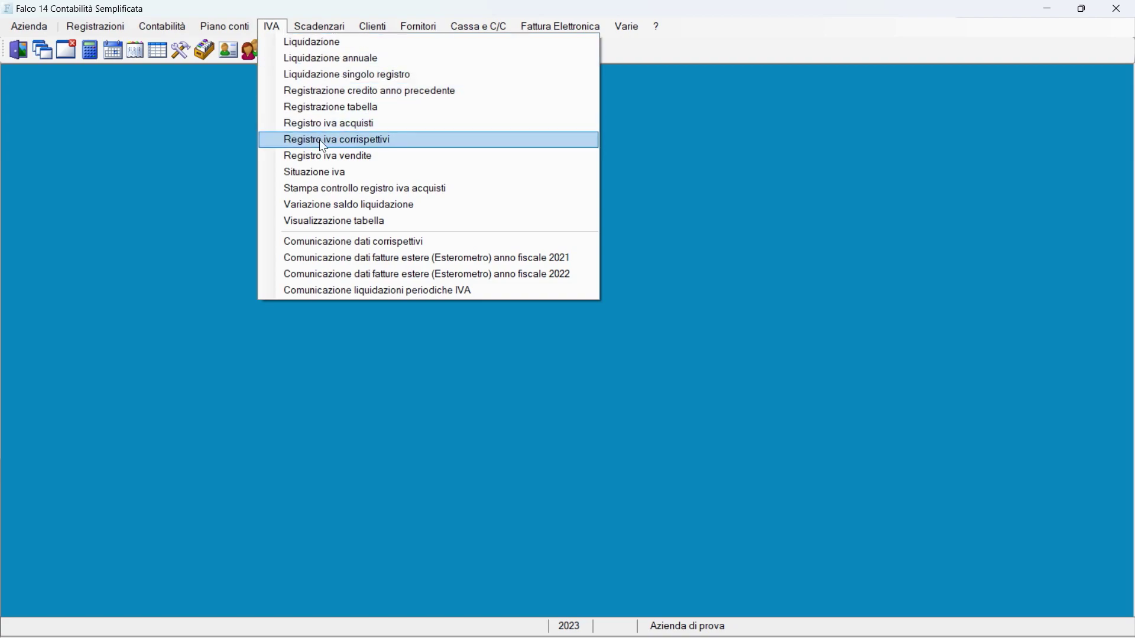
pyautogui.click(321, 172)
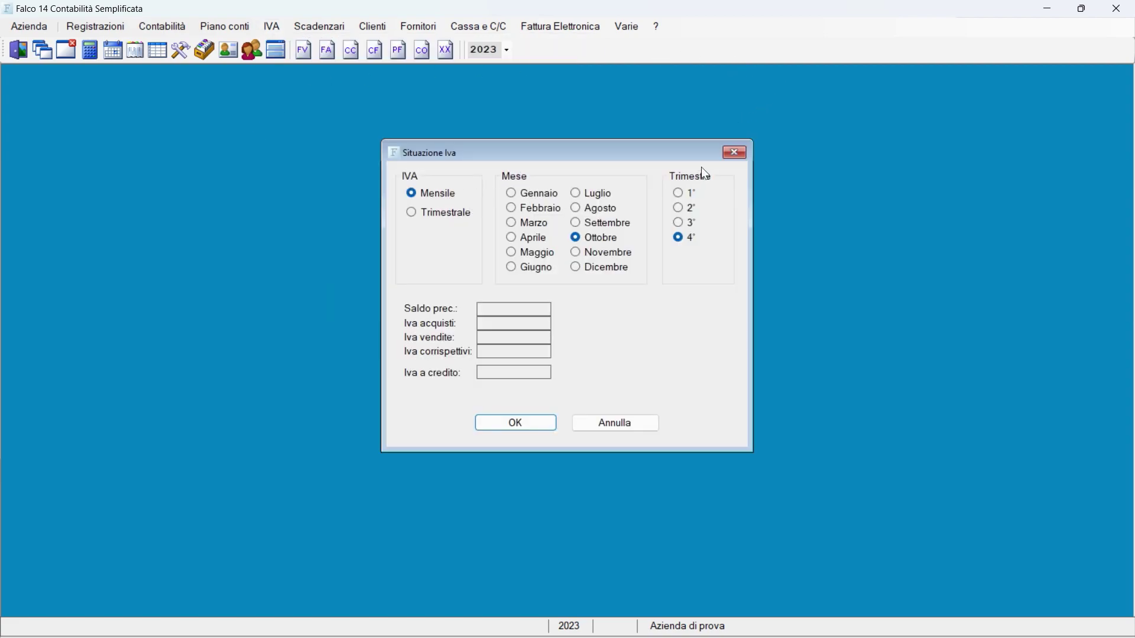
pyautogui.click(736, 155)
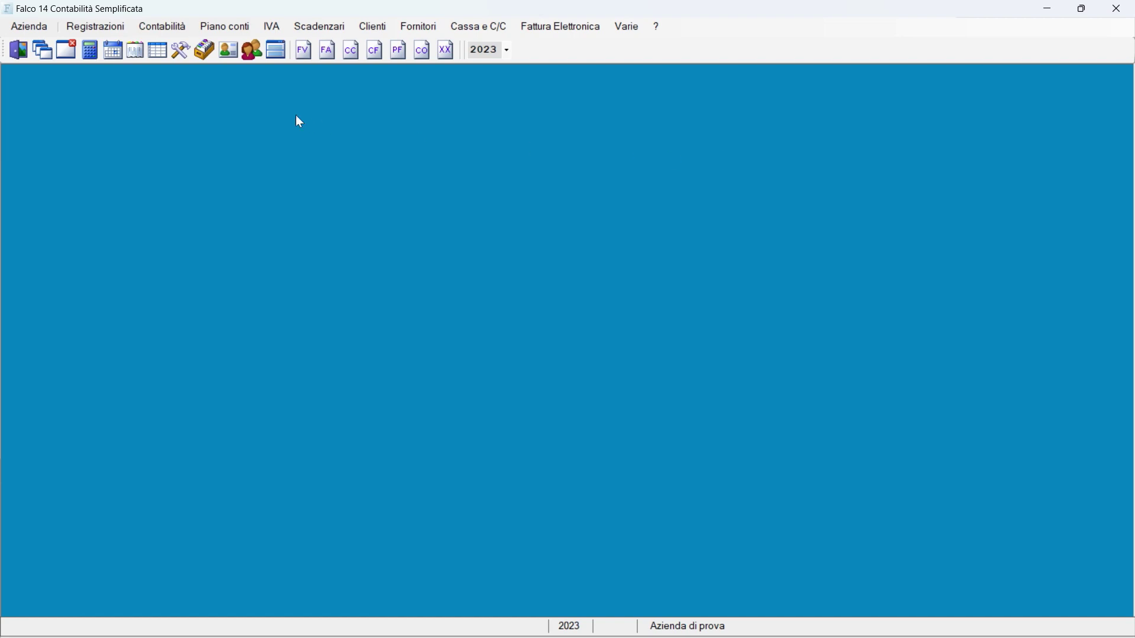
pyautogui.click(276, 50)
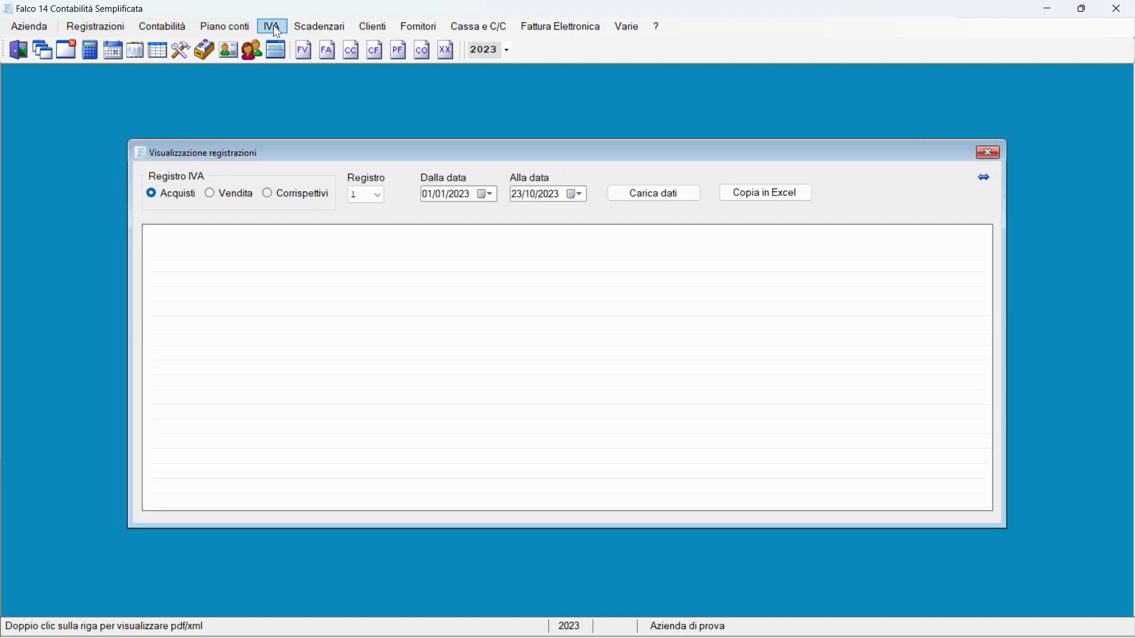
pyautogui.click(273, 26)
pyautogui.click(988, 152)
pyautogui.click(987, 152)
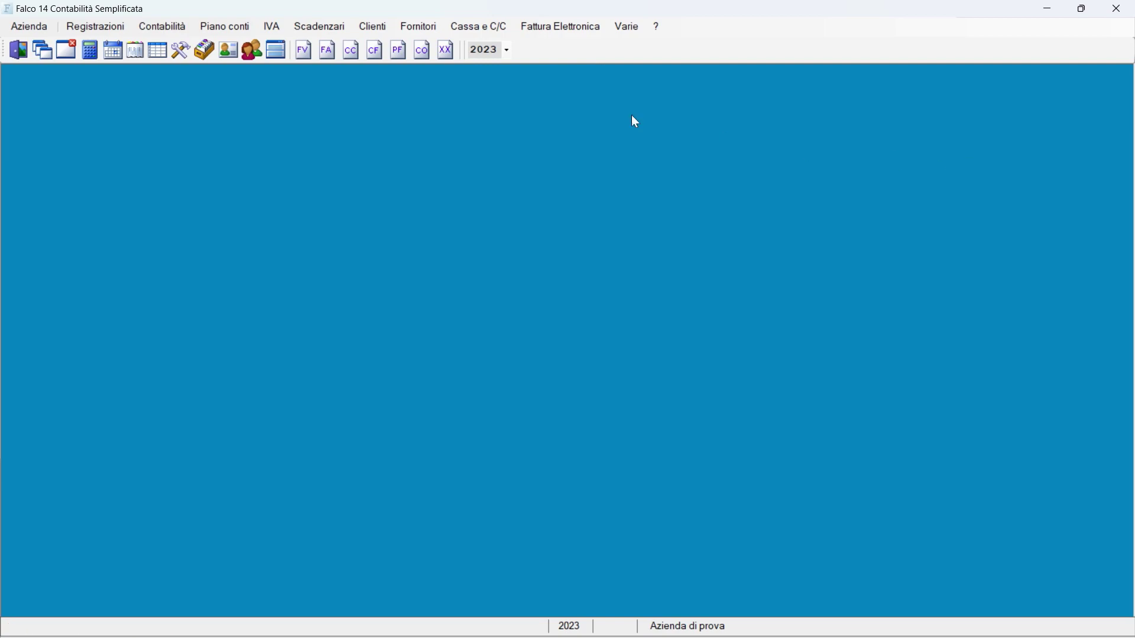
# Display the VAT code table (Tabella IVA), and close it
pyautogui.click(278, 26)
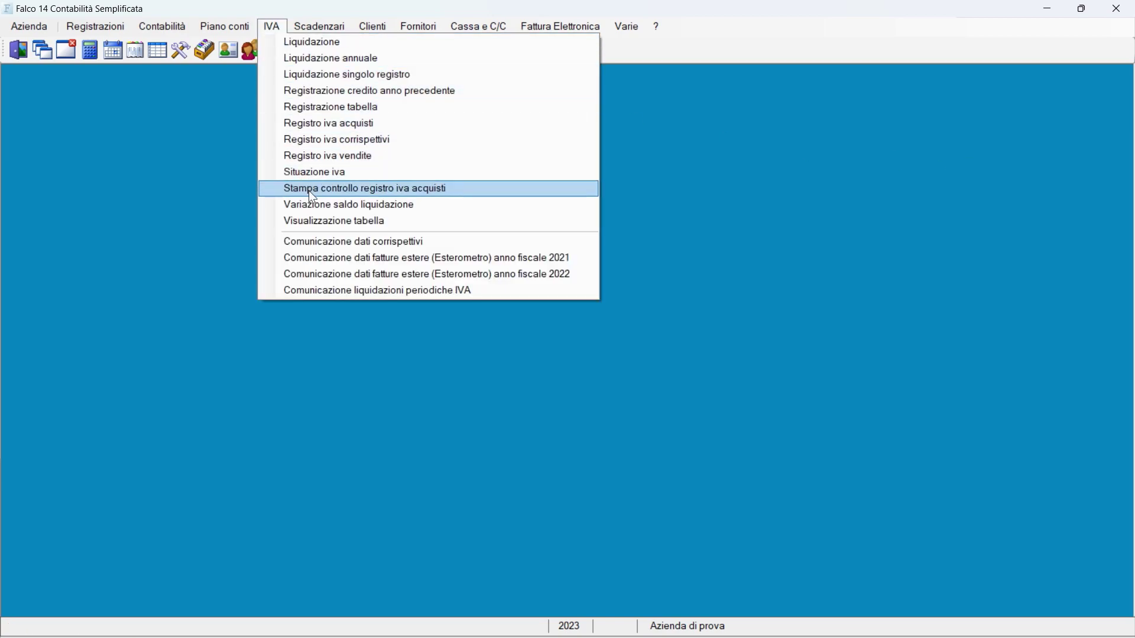
pyautogui.click(319, 225)
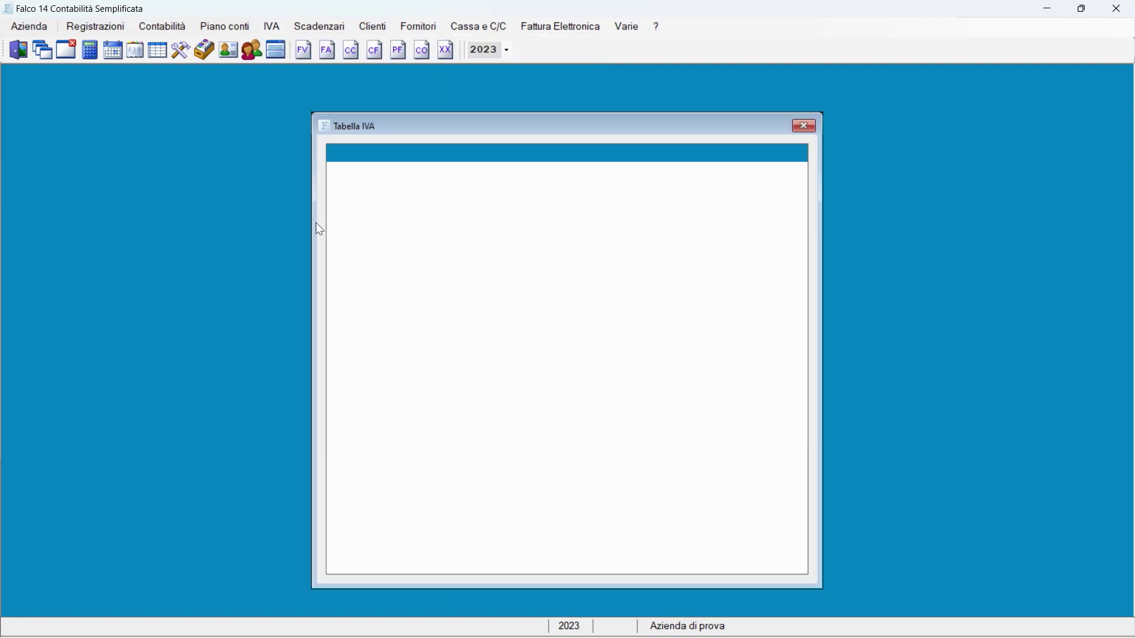
pyautogui.click(806, 127)
# View the customer relationship management window (CRM - Gestione relazioni clienti), and close it
pyautogui.click(322, 26)
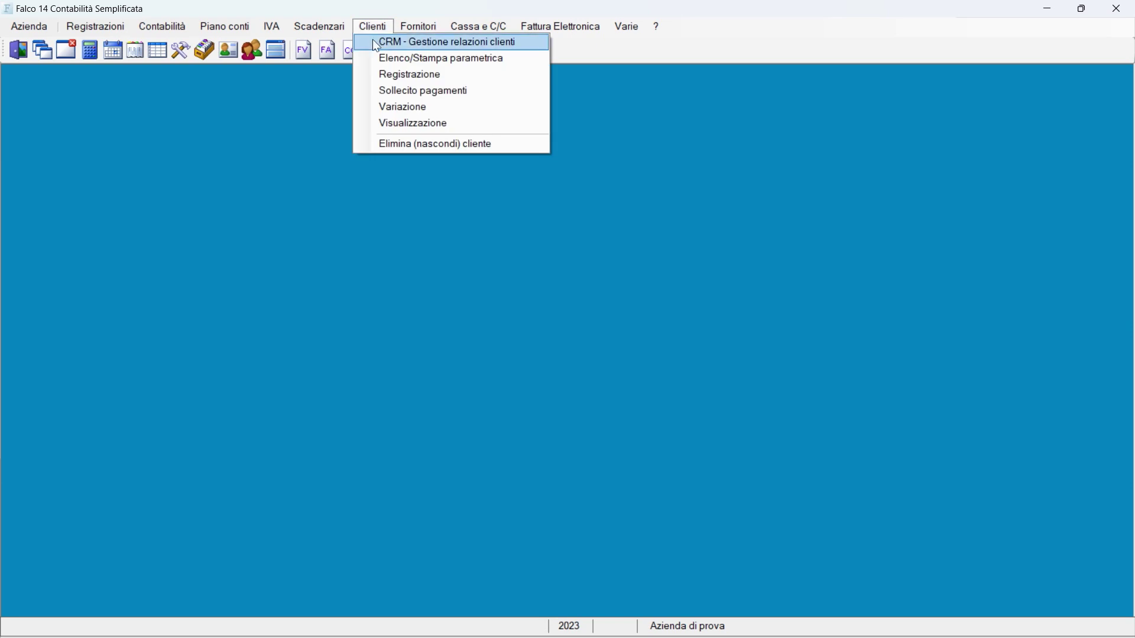
pyautogui.click(373, 40)
pyautogui.click(1007, 140)
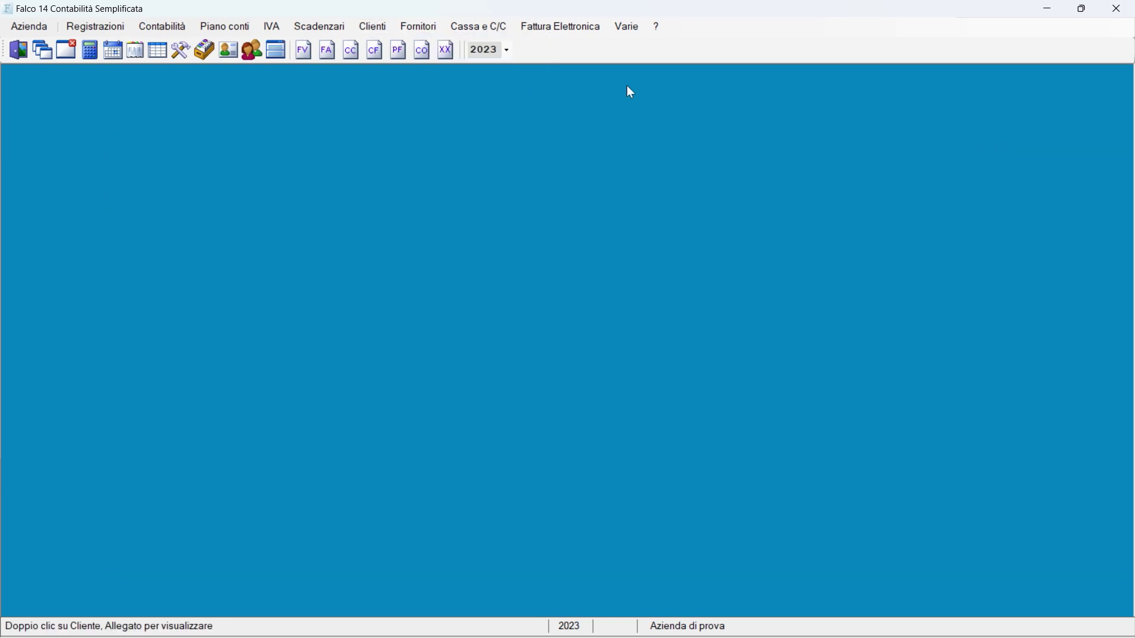
# View the selection criteria and the Elenco dati fields of the parametric customer list, and close it without loading data
pyautogui.click(373, 26)
pyautogui.click(390, 60)
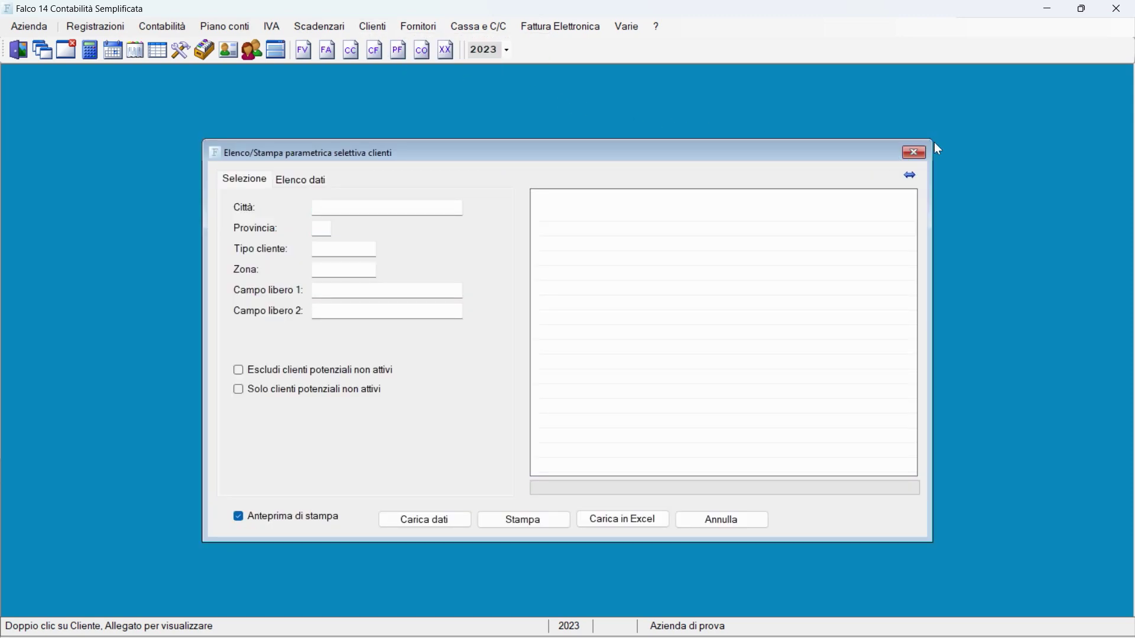
pyautogui.click(300, 178)
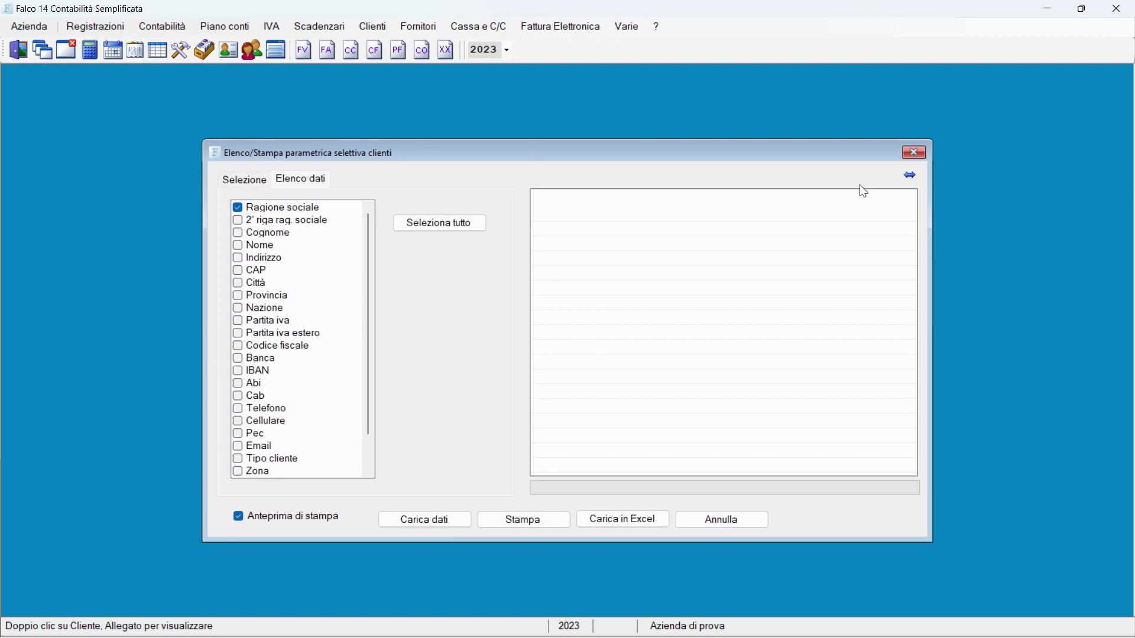
pyautogui.click(915, 154)
pyautogui.click(373, 26)
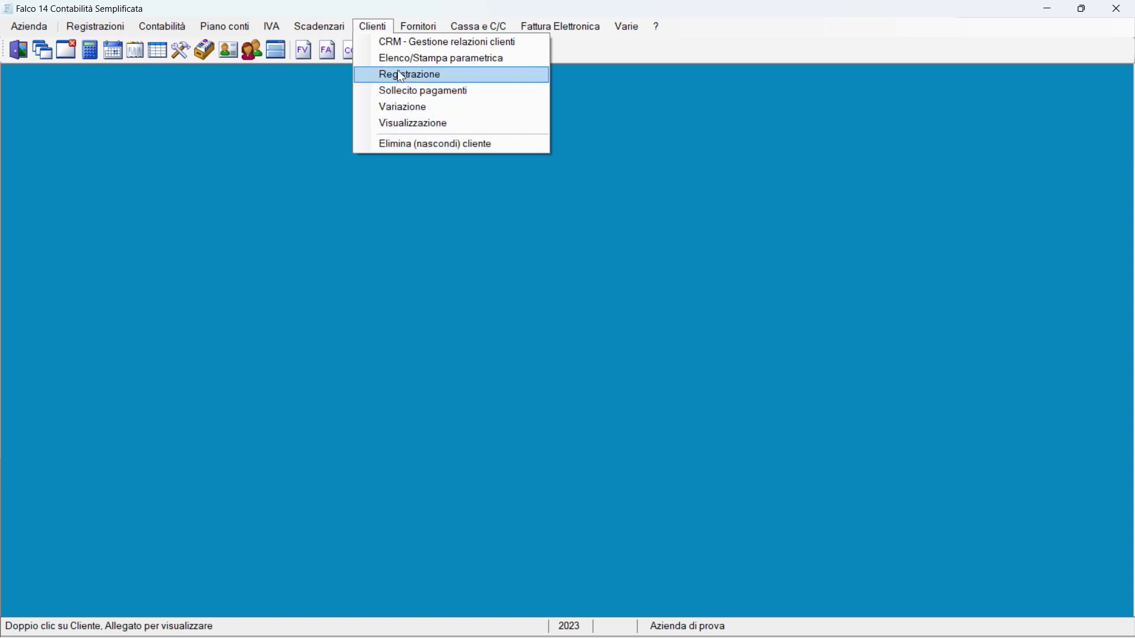
pyautogui.moveTo(433, 30)
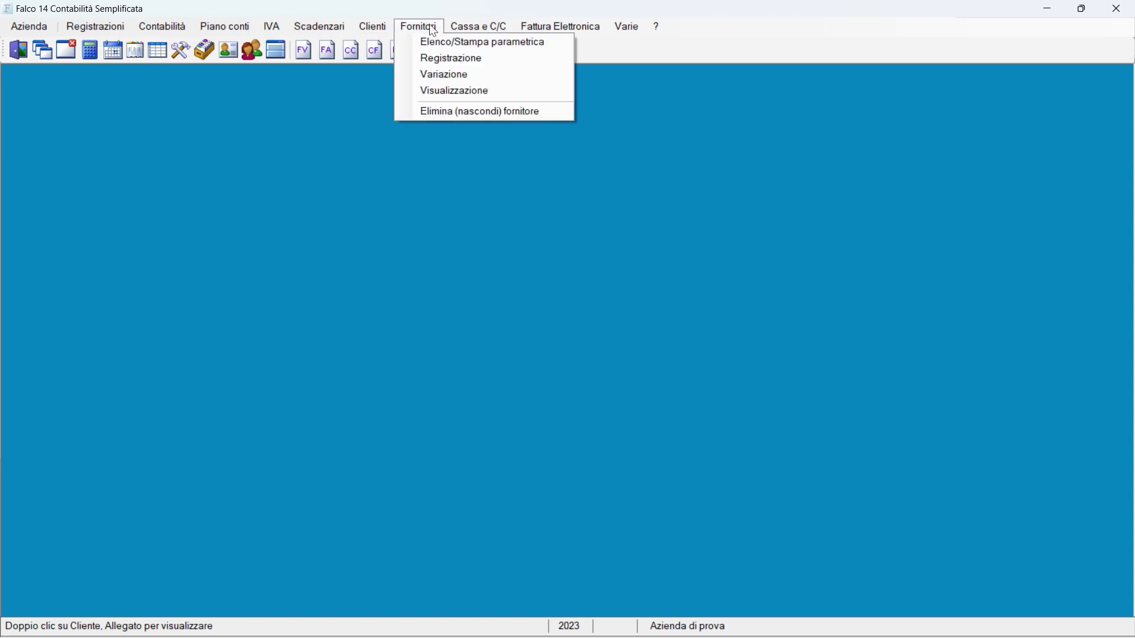
pyautogui.moveTo(471, 29)
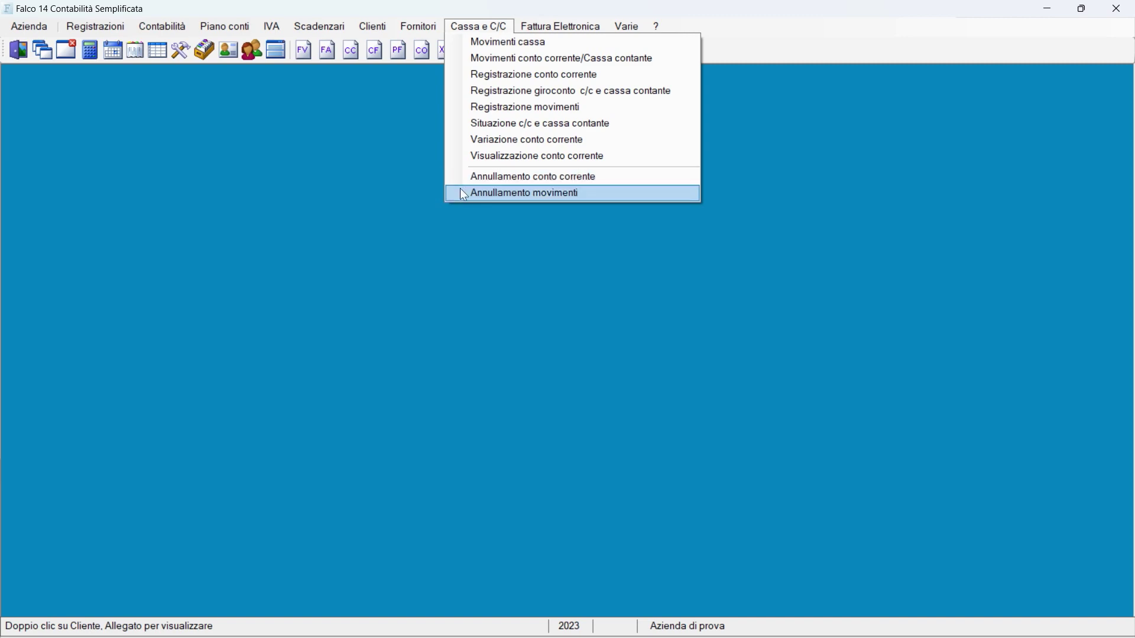
pyautogui.moveTo(545, 30)
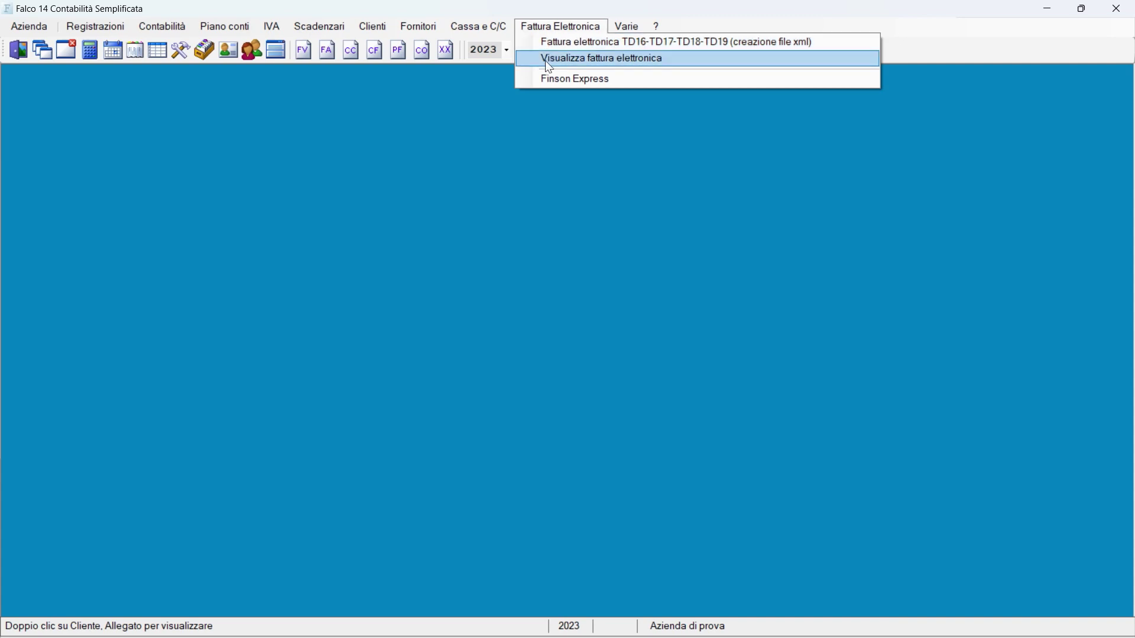
# View the Finson Express window with its passive invoice reception options (Ricezione fatture passive), and close it without loading data
pyautogui.click(548, 78)
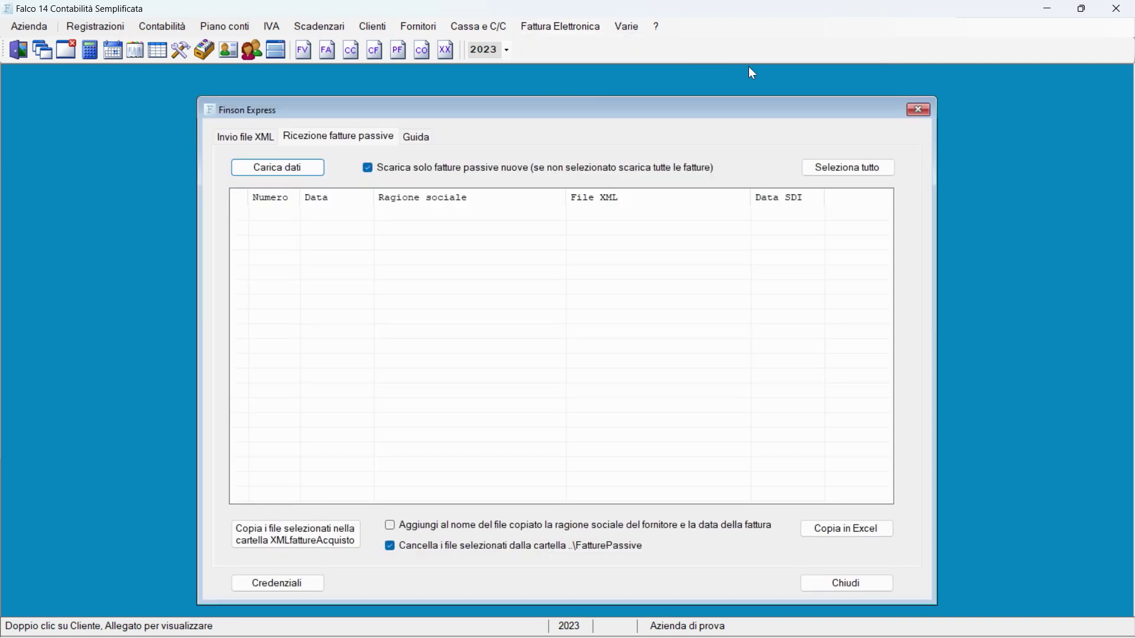
pyautogui.click(918, 109)
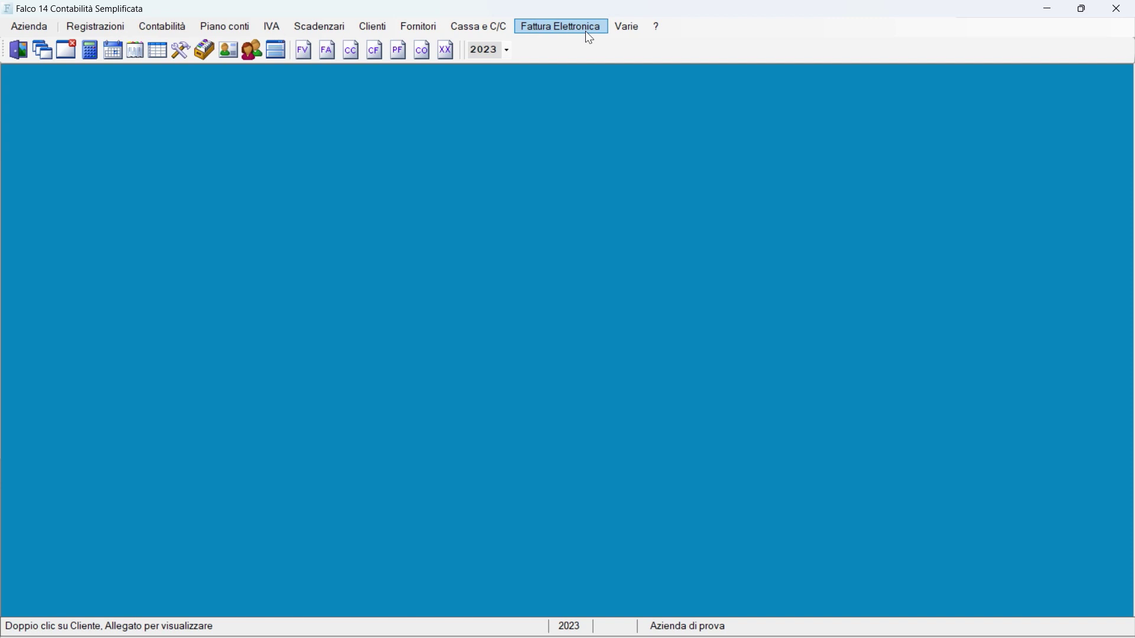
# View the payment terms window (Registrazione condizioni pagamento) and the tax news window (Novità Tasse e Fisco), and close both
pyautogui.click(626, 26)
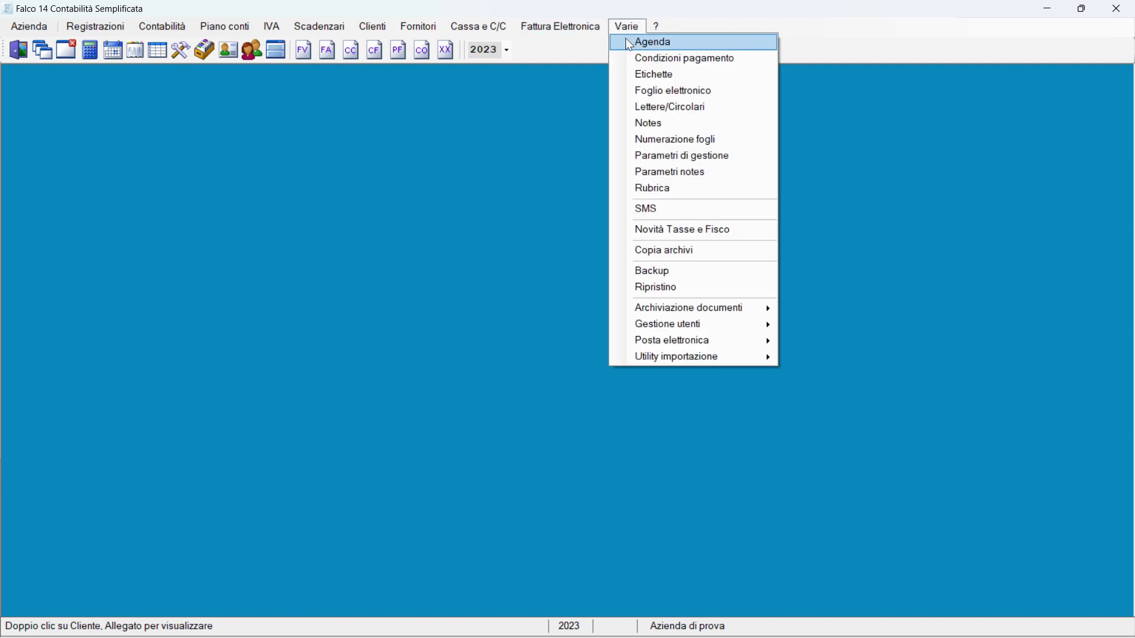
pyautogui.click(632, 59)
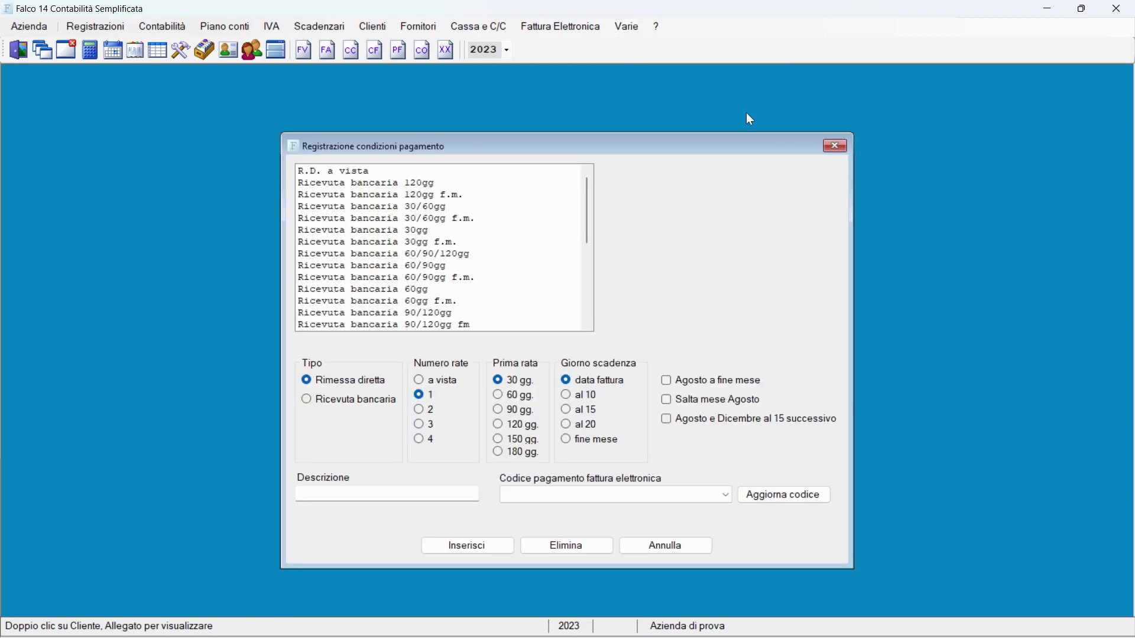
pyautogui.click(837, 146)
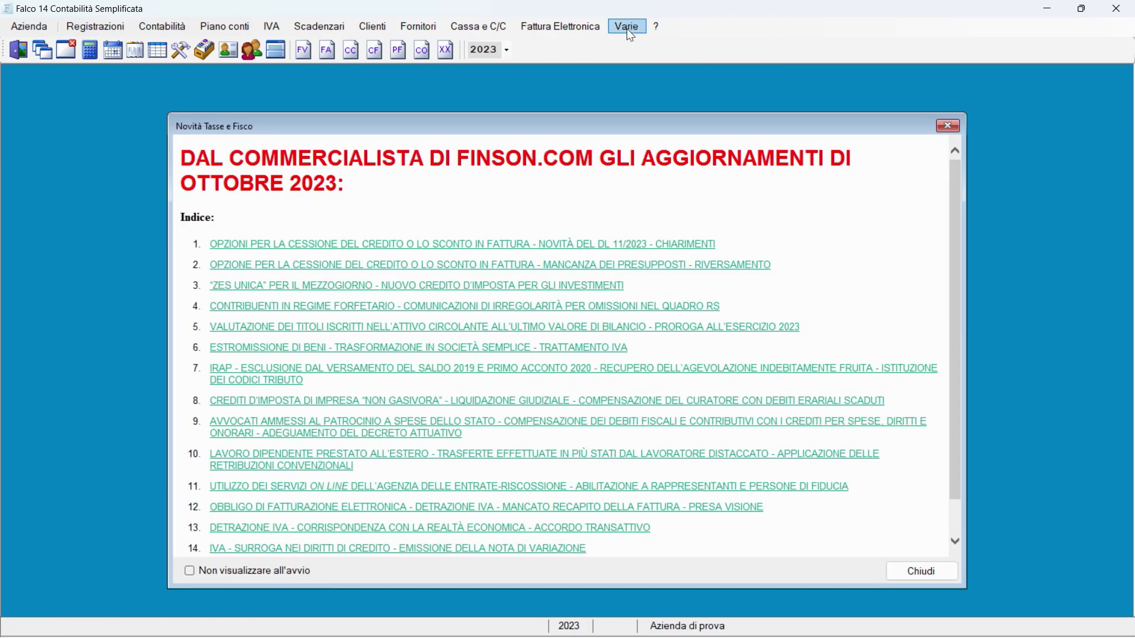
pyautogui.click(949, 127)
pyautogui.click(627, 26)
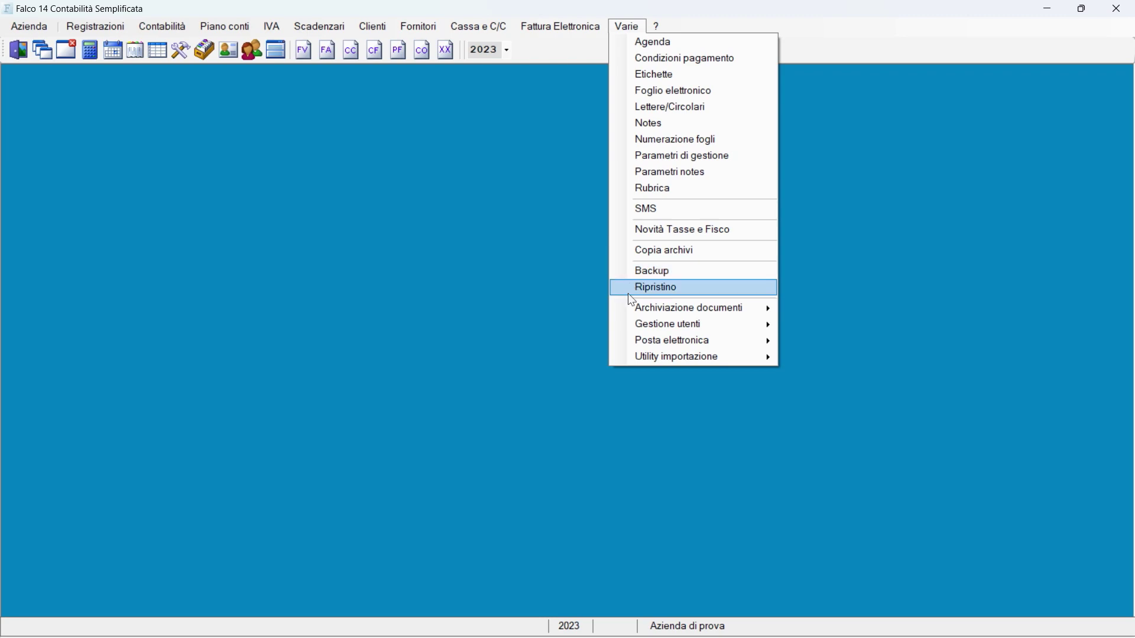
pyautogui.moveTo(629, 309)
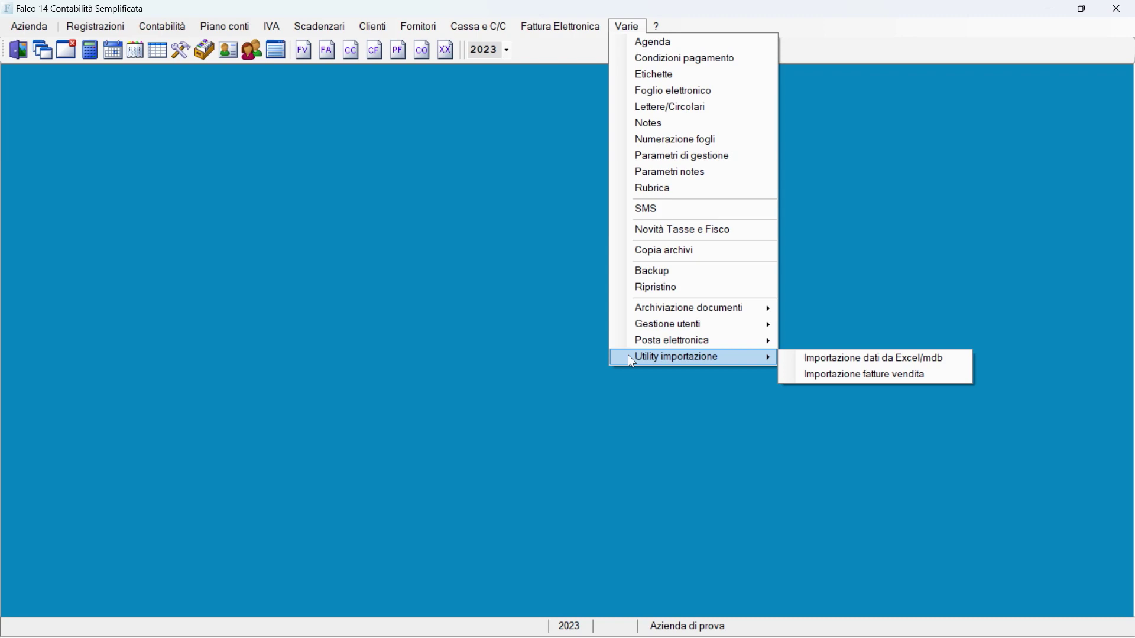
pyautogui.click(630, 424)
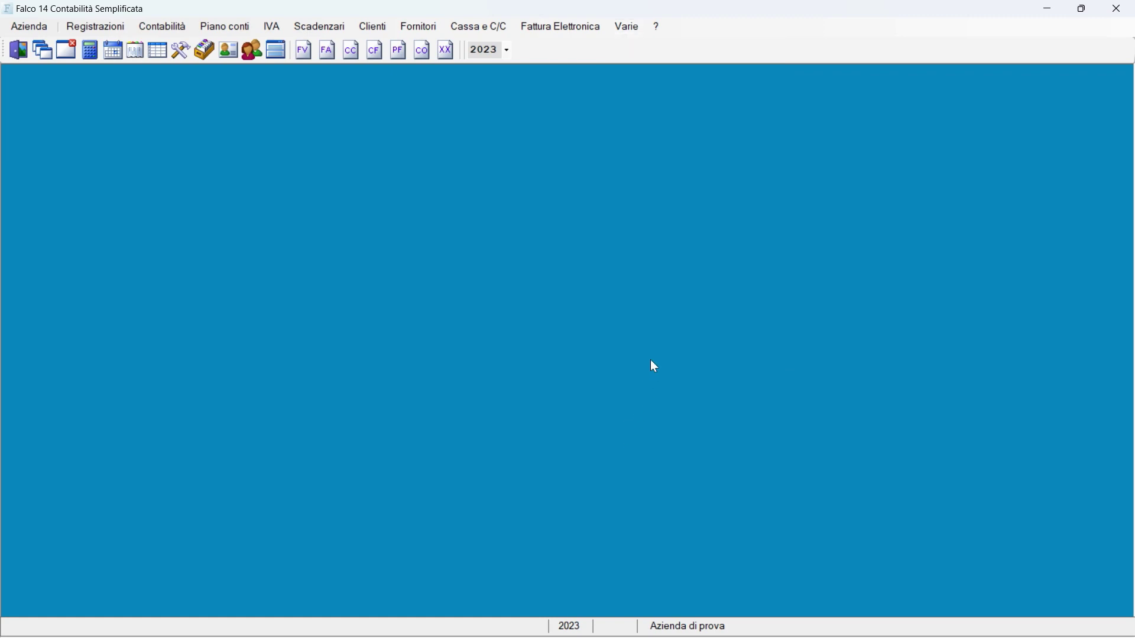